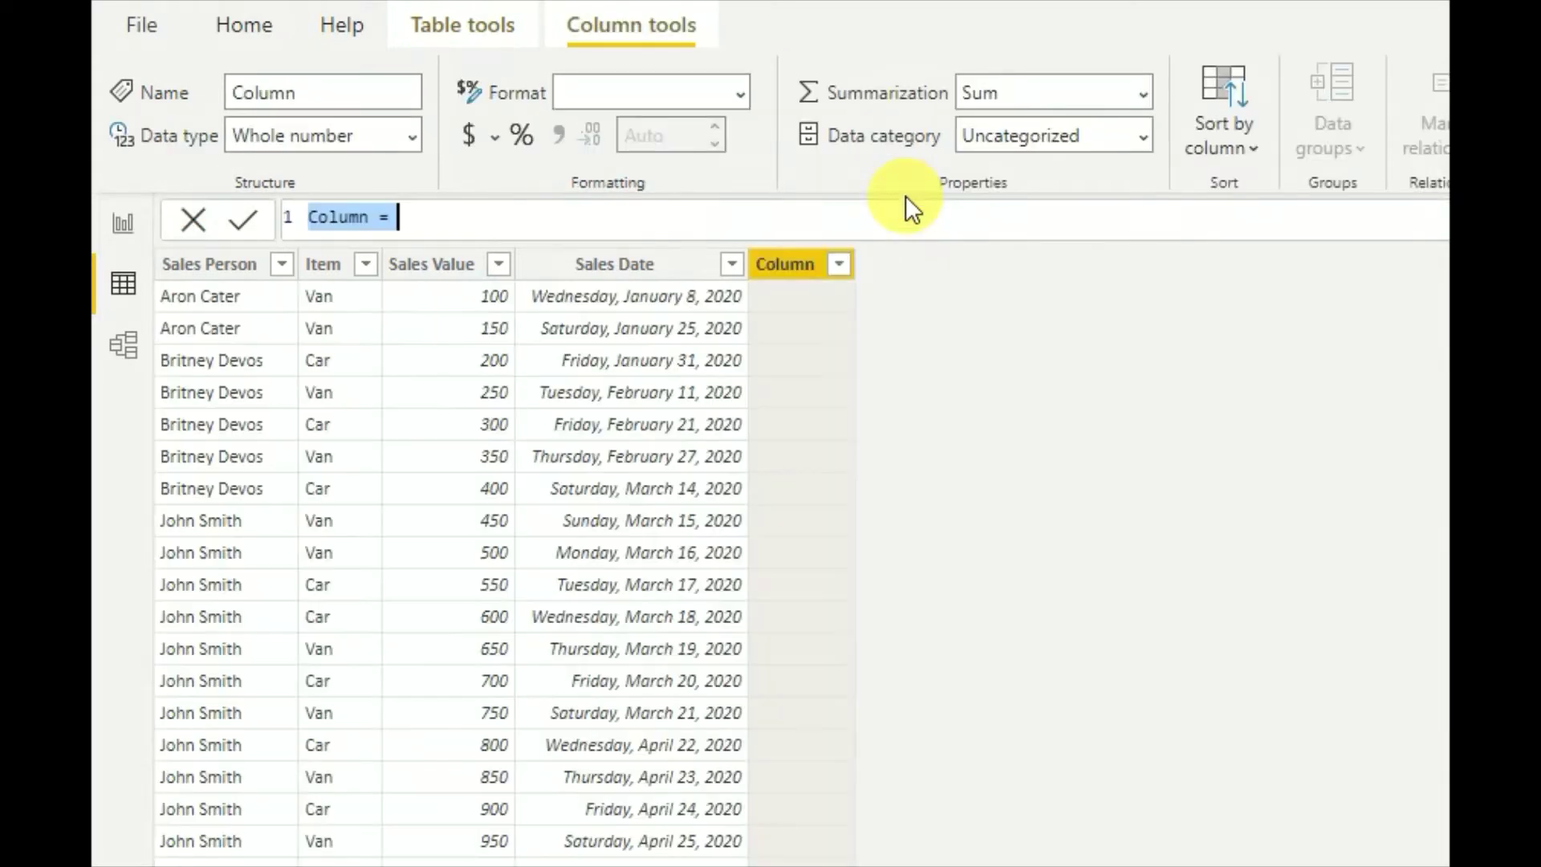
Rename the column to FirstDateoftheMonth and start DATE with '2020'[Sales Date].[Year]
double_click(354, 217)
text(First)
text(Dateof)
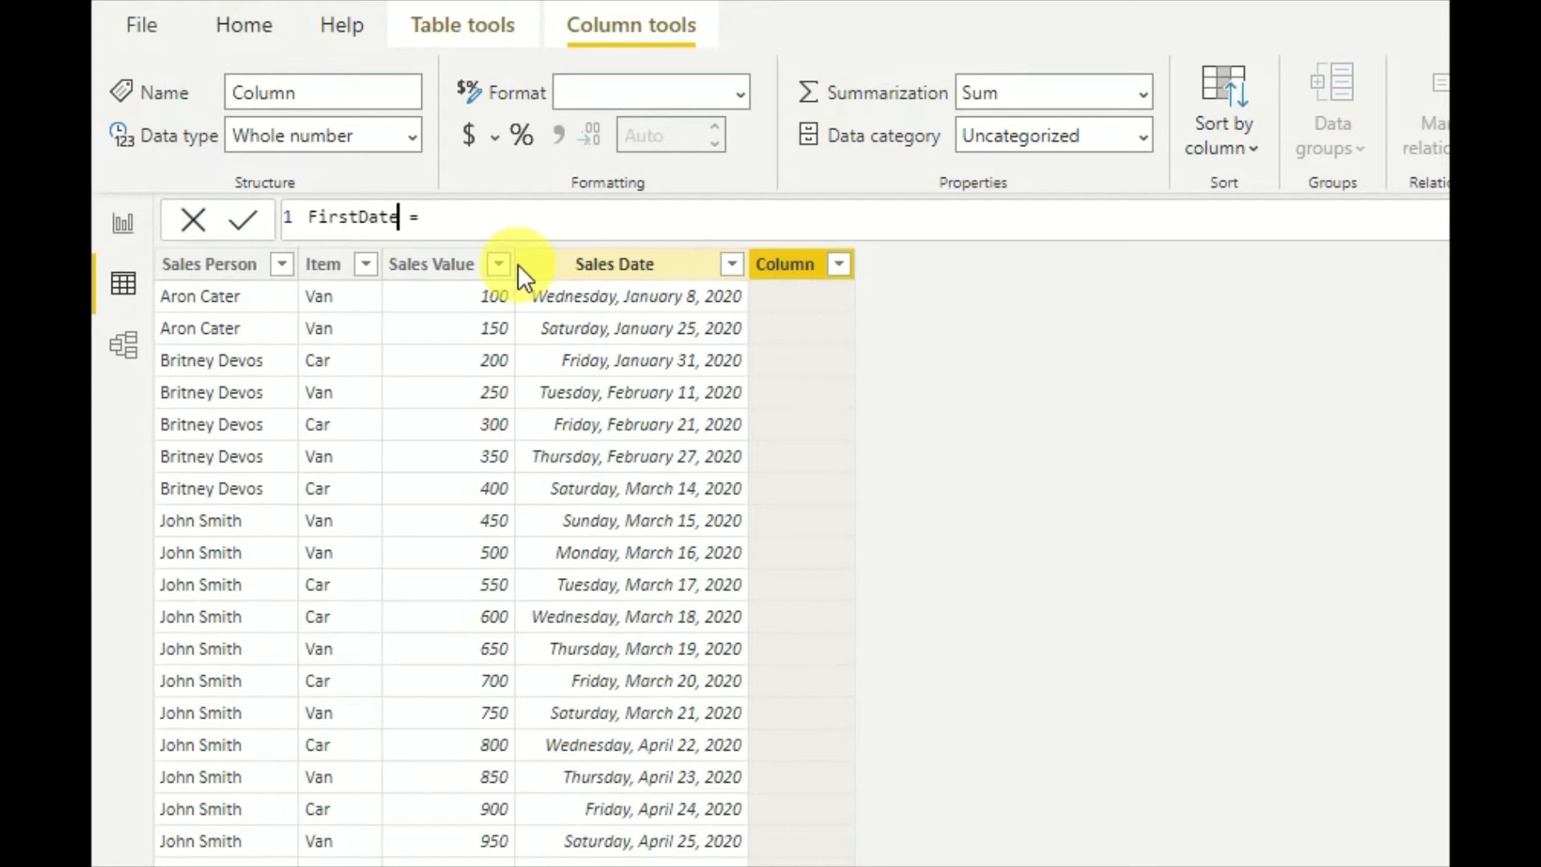
text(theMonth)
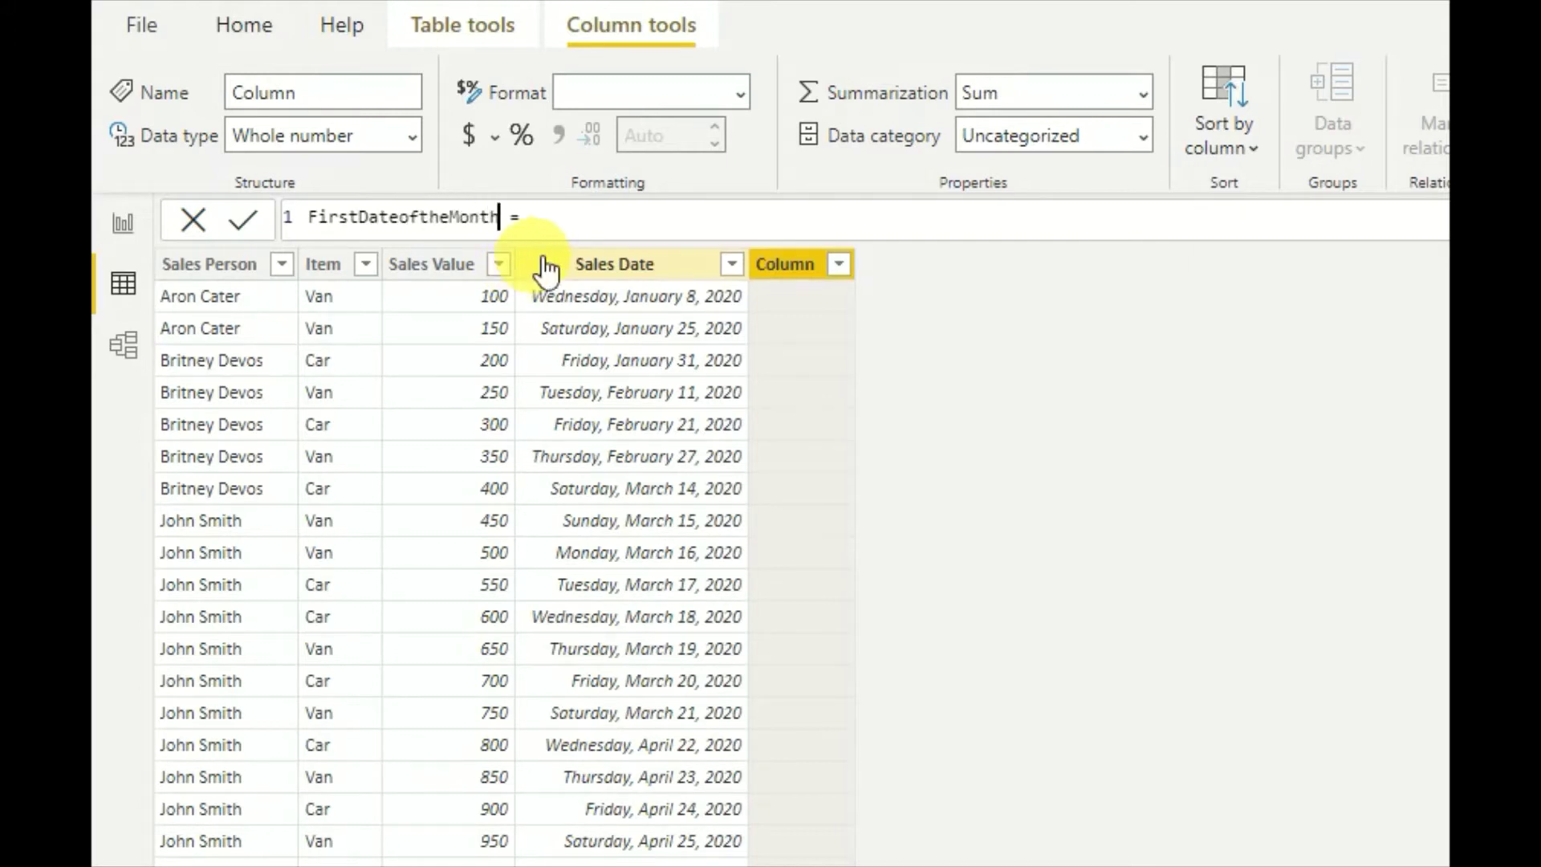
click(567, 231)
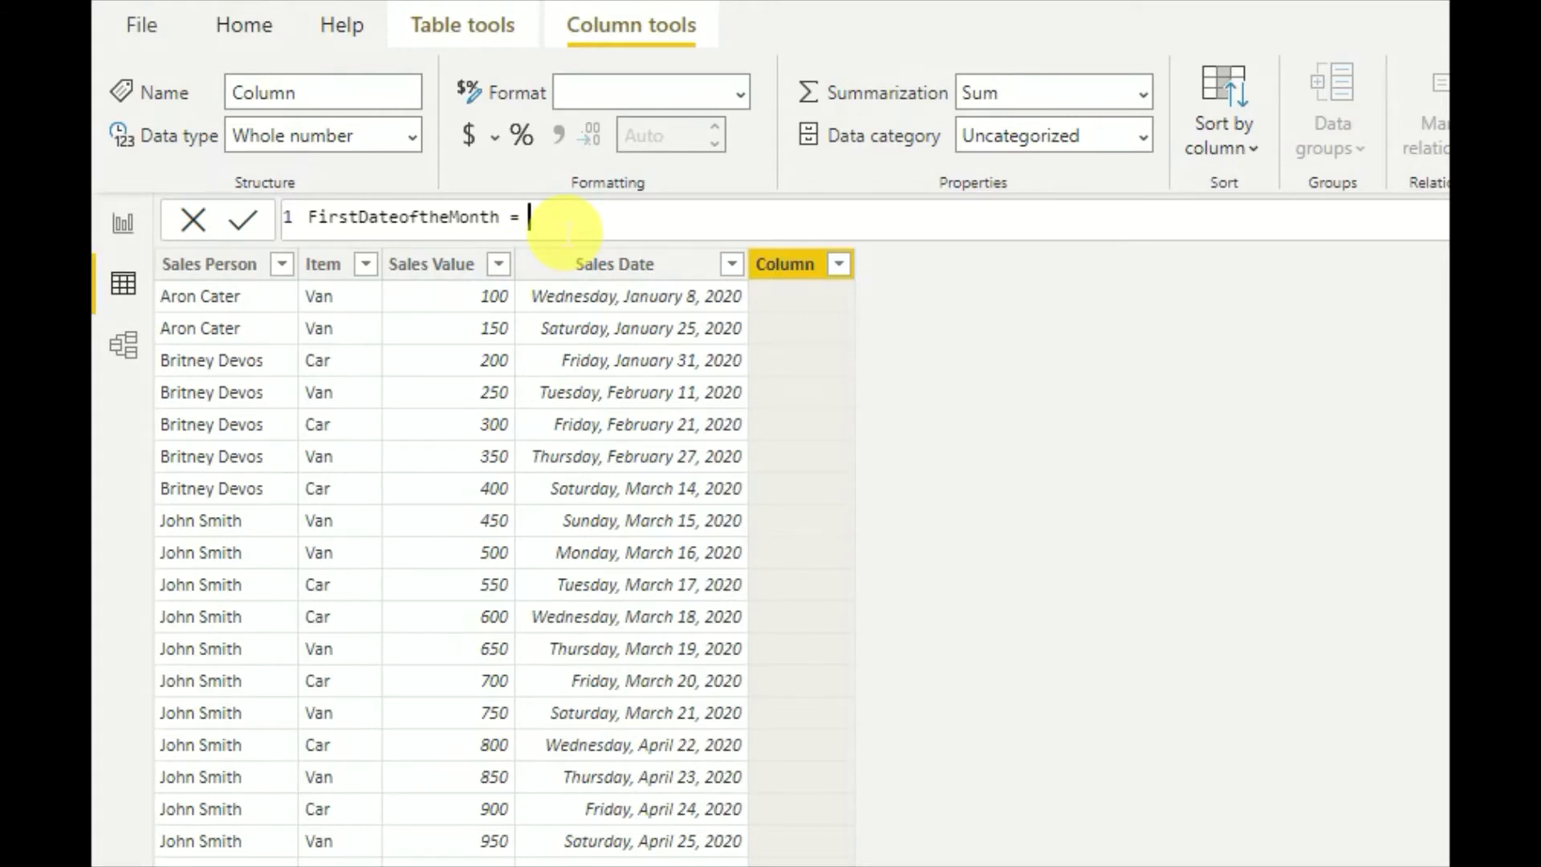
text(DATE()
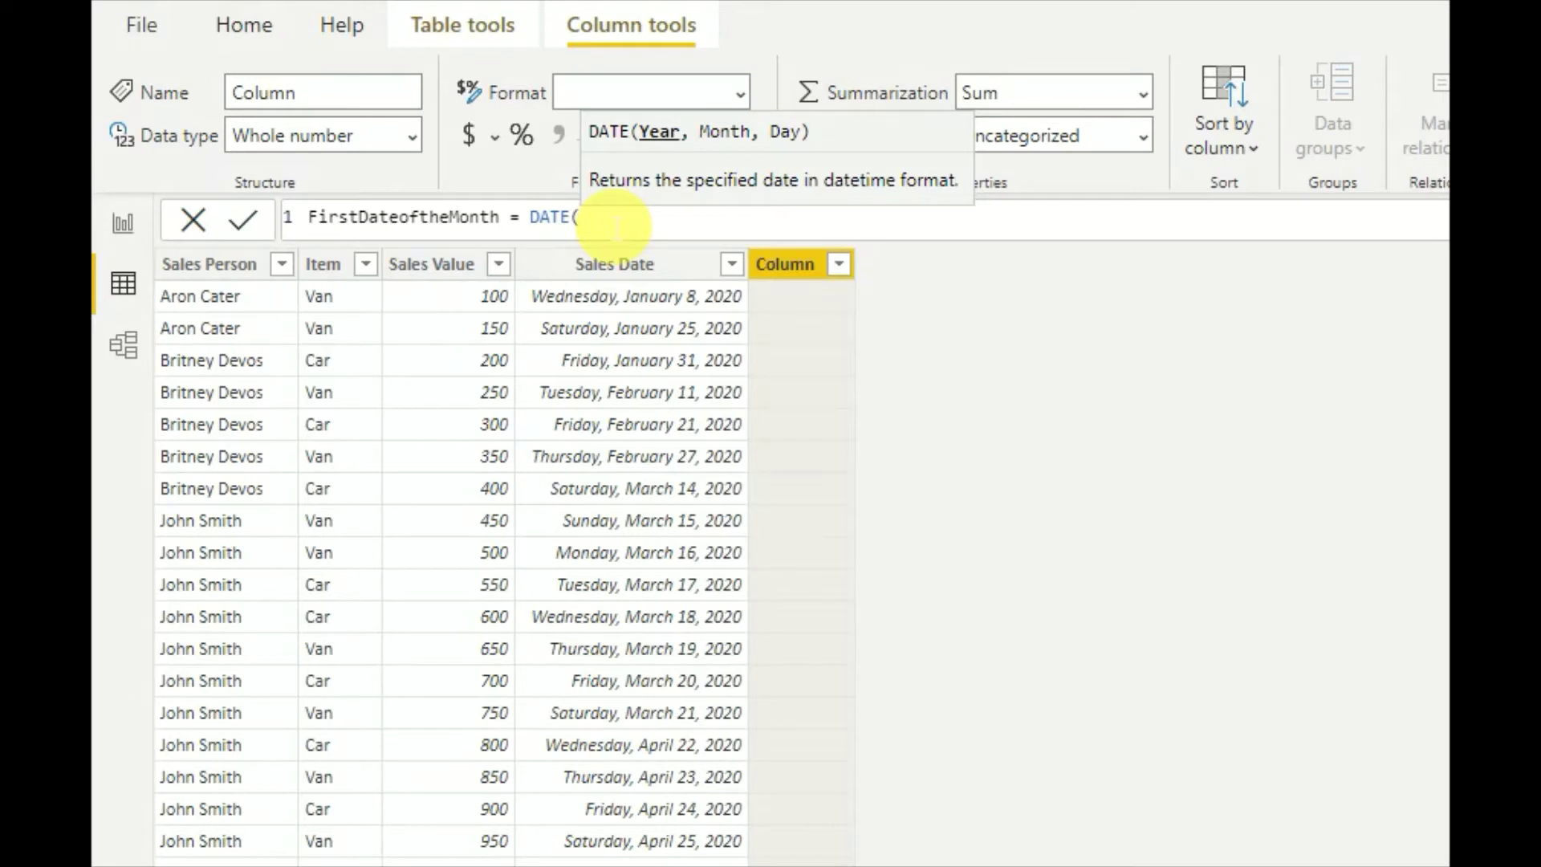
text(sale)
key(Down)
key(Down)
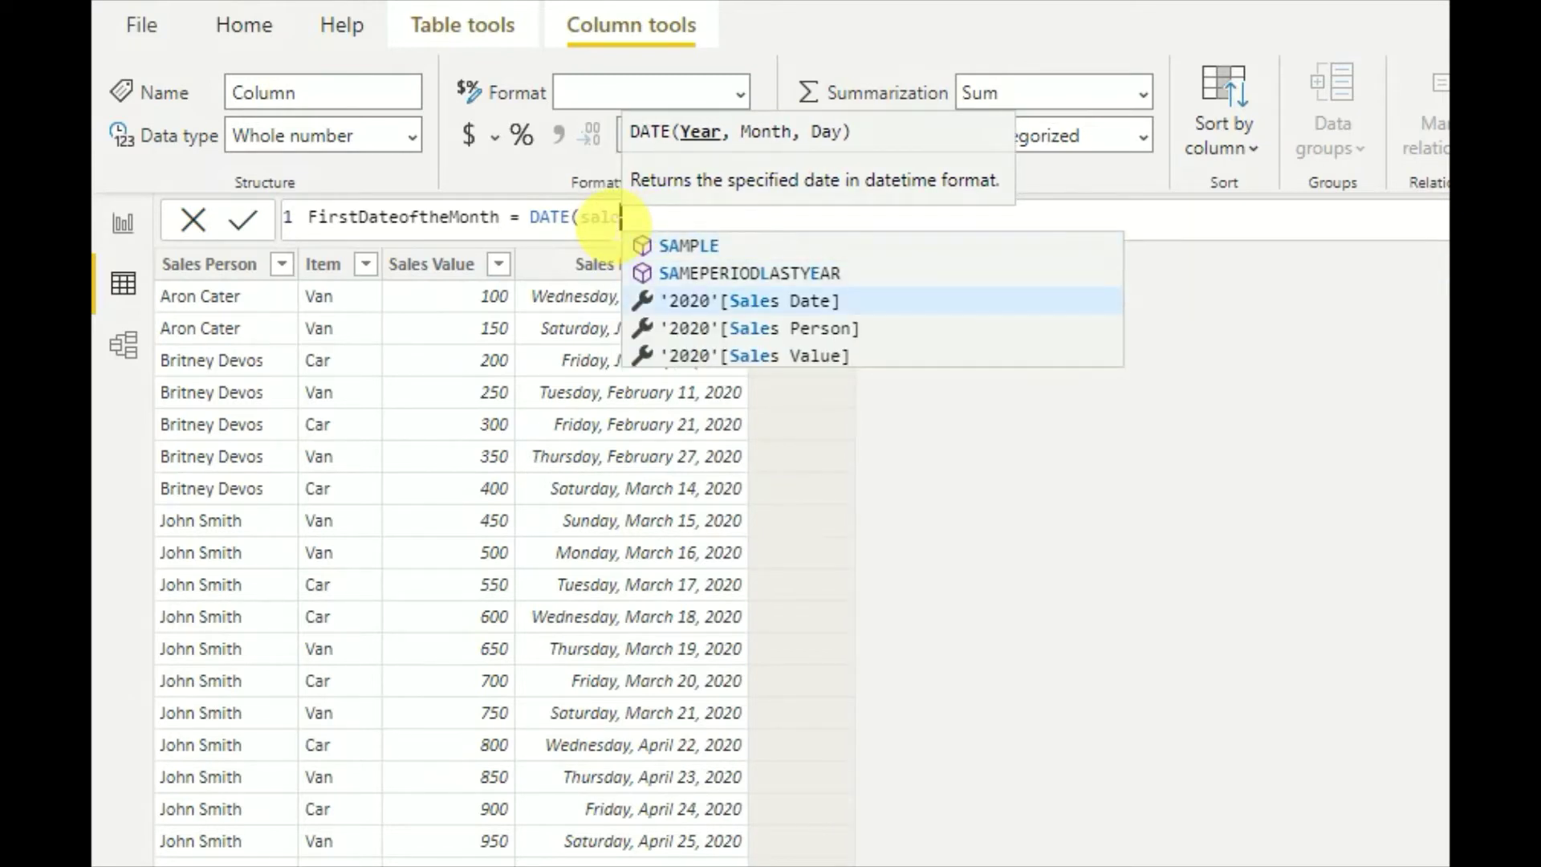
key(Tab)
text(.)
key(Down)
key(Down)
key(Down)
key(Down)
key(Down)
key(Tab)
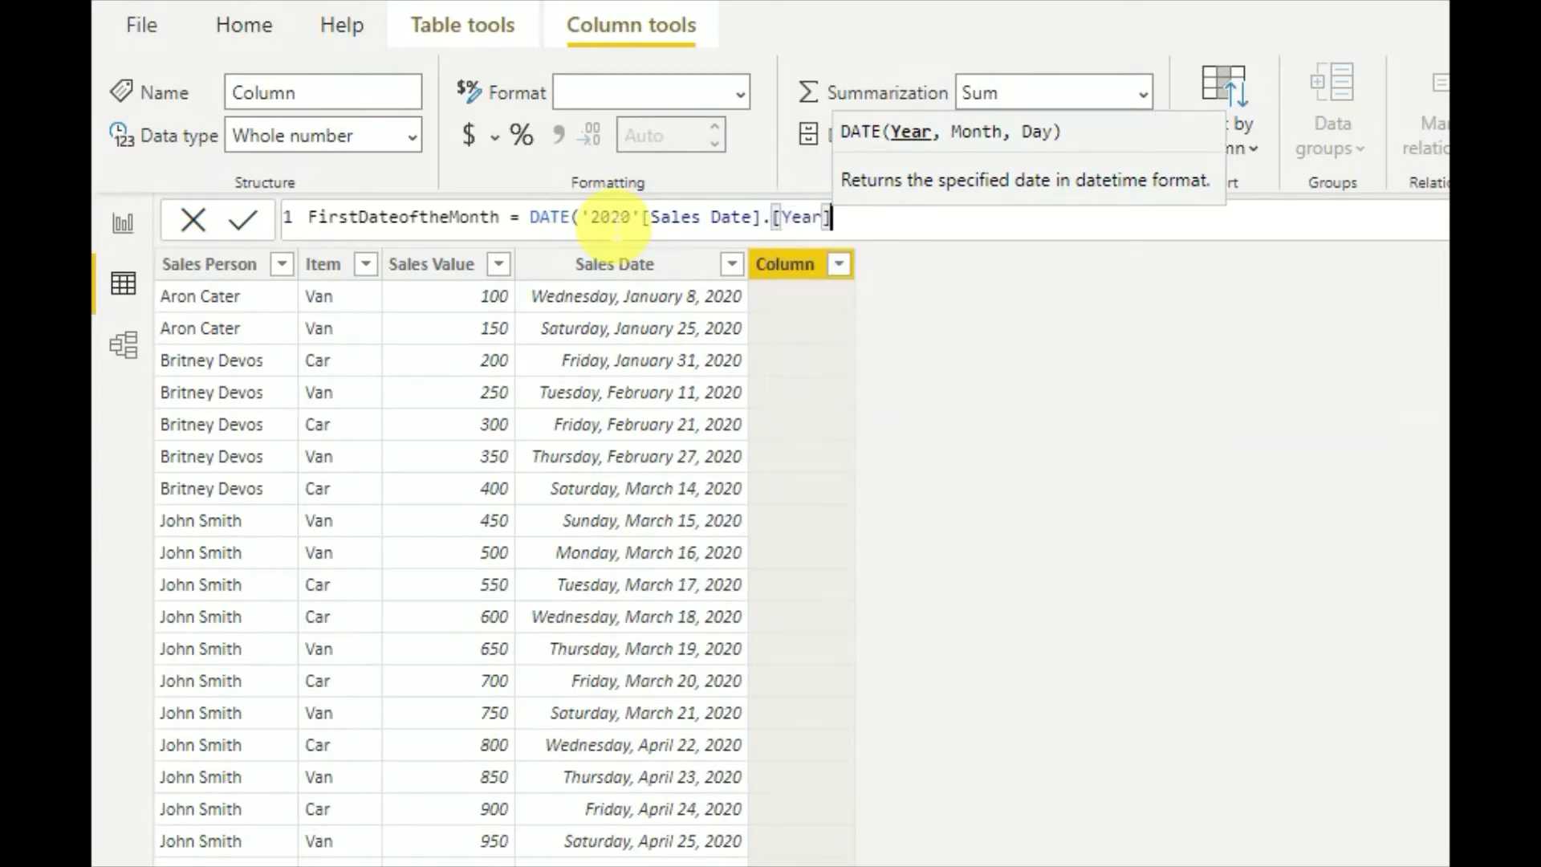
Add '2020'[Sales Date].[MonthNo] as the month argument and 1 as the day
text(,)
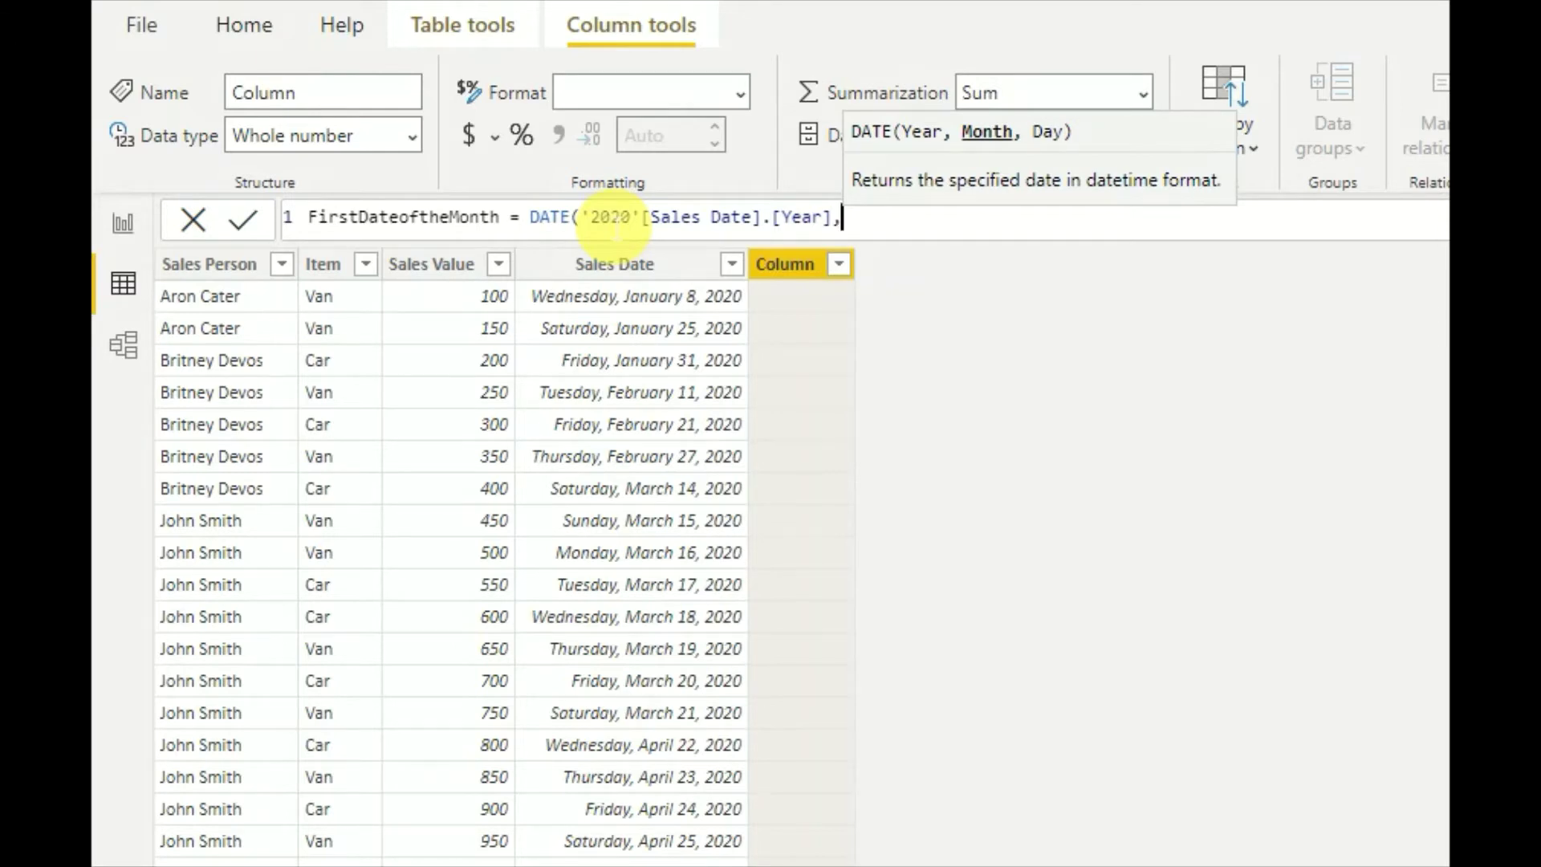
text(sale)
key(Down)
key(Down)
key(Down)
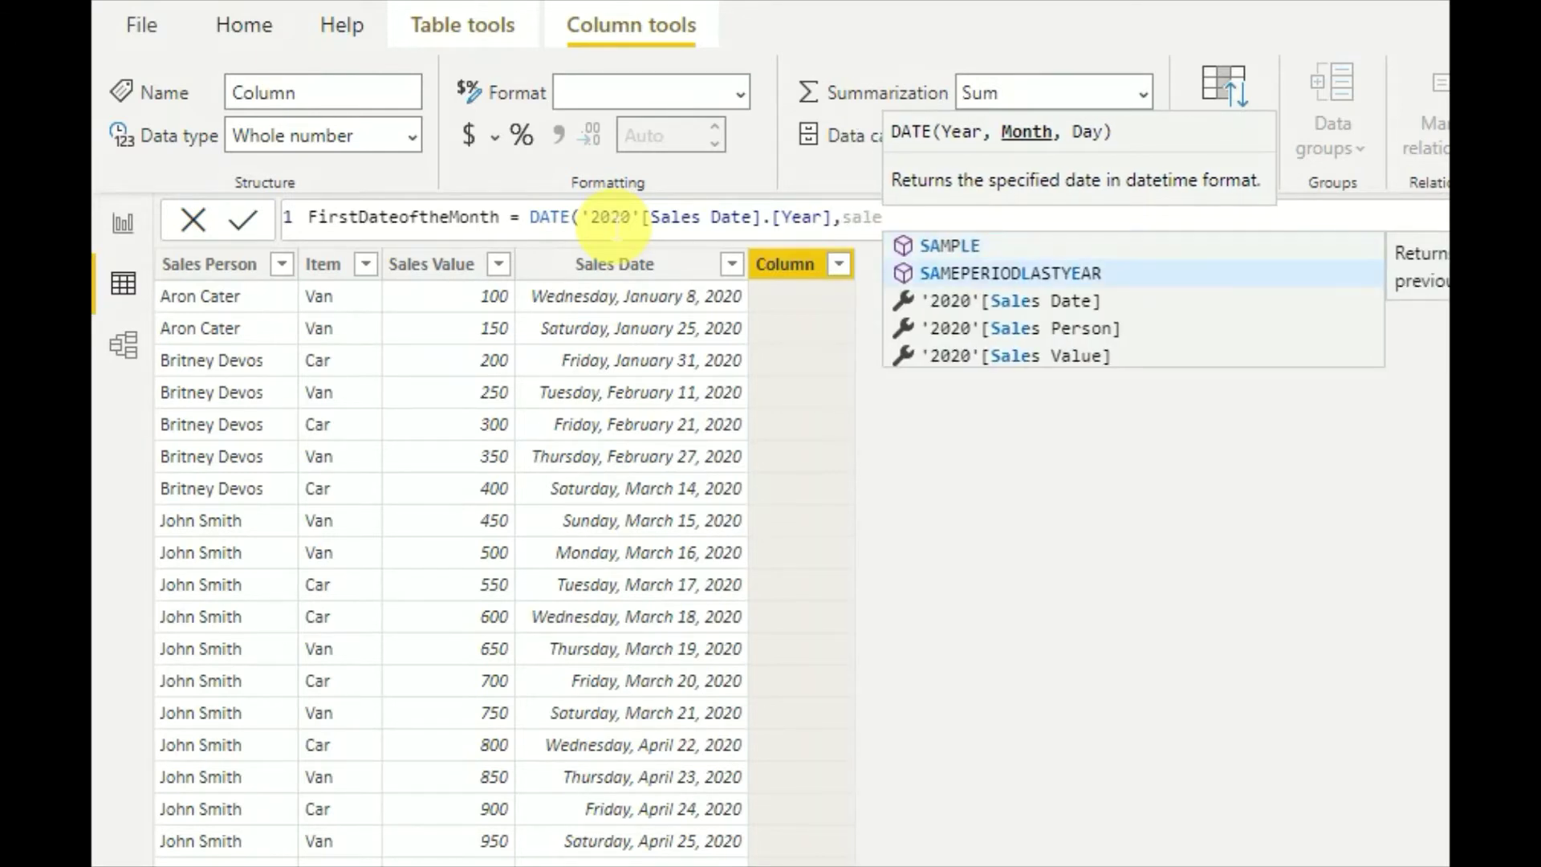
key(Up)
key(Tab)
text(.)
key(Up)
key(Up)
key(Up)
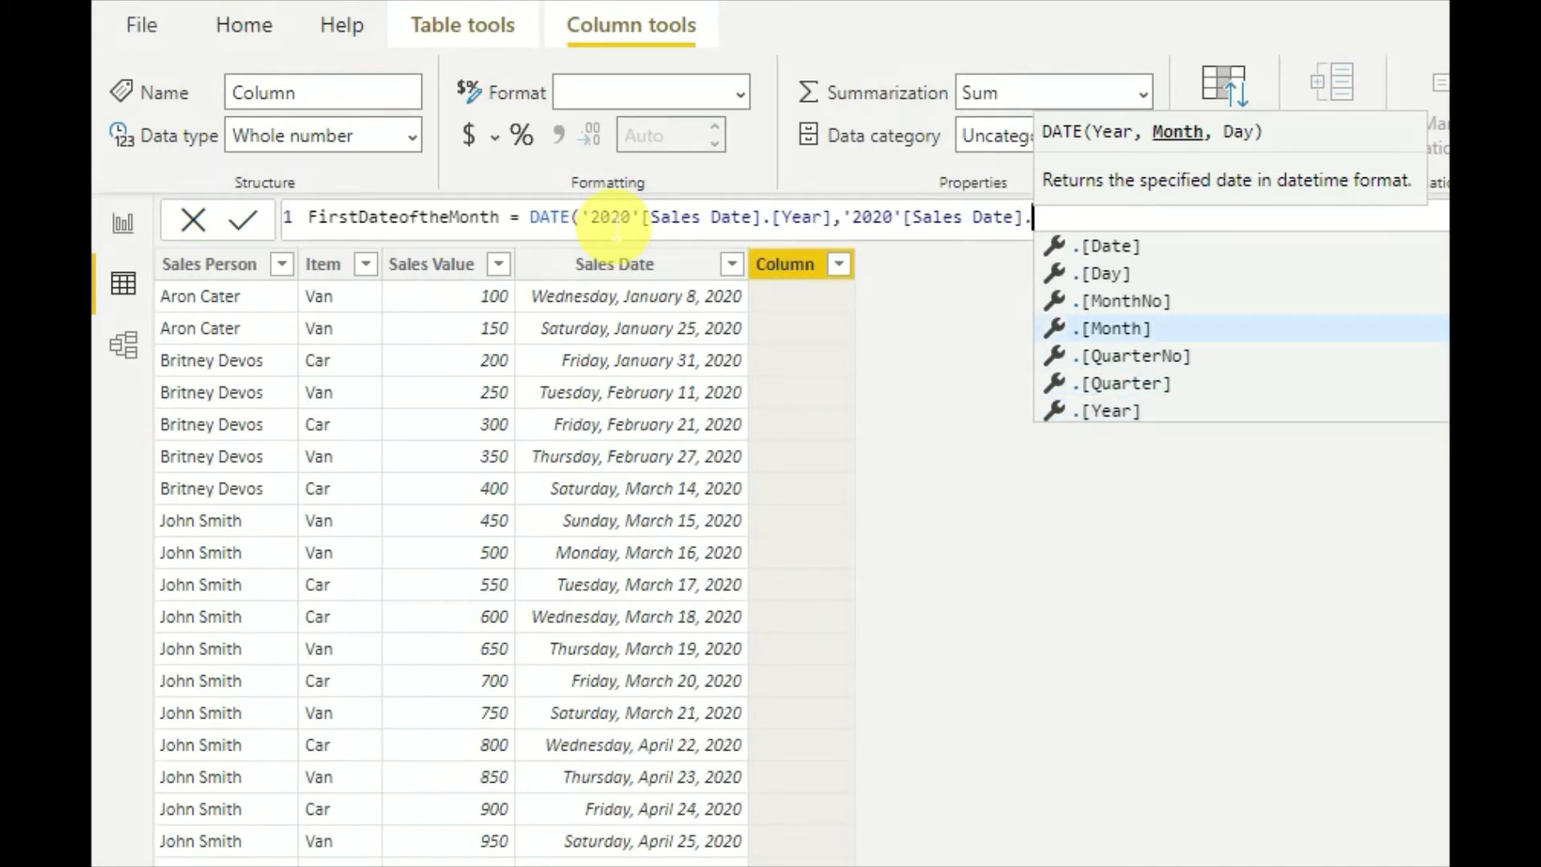
key(Up)
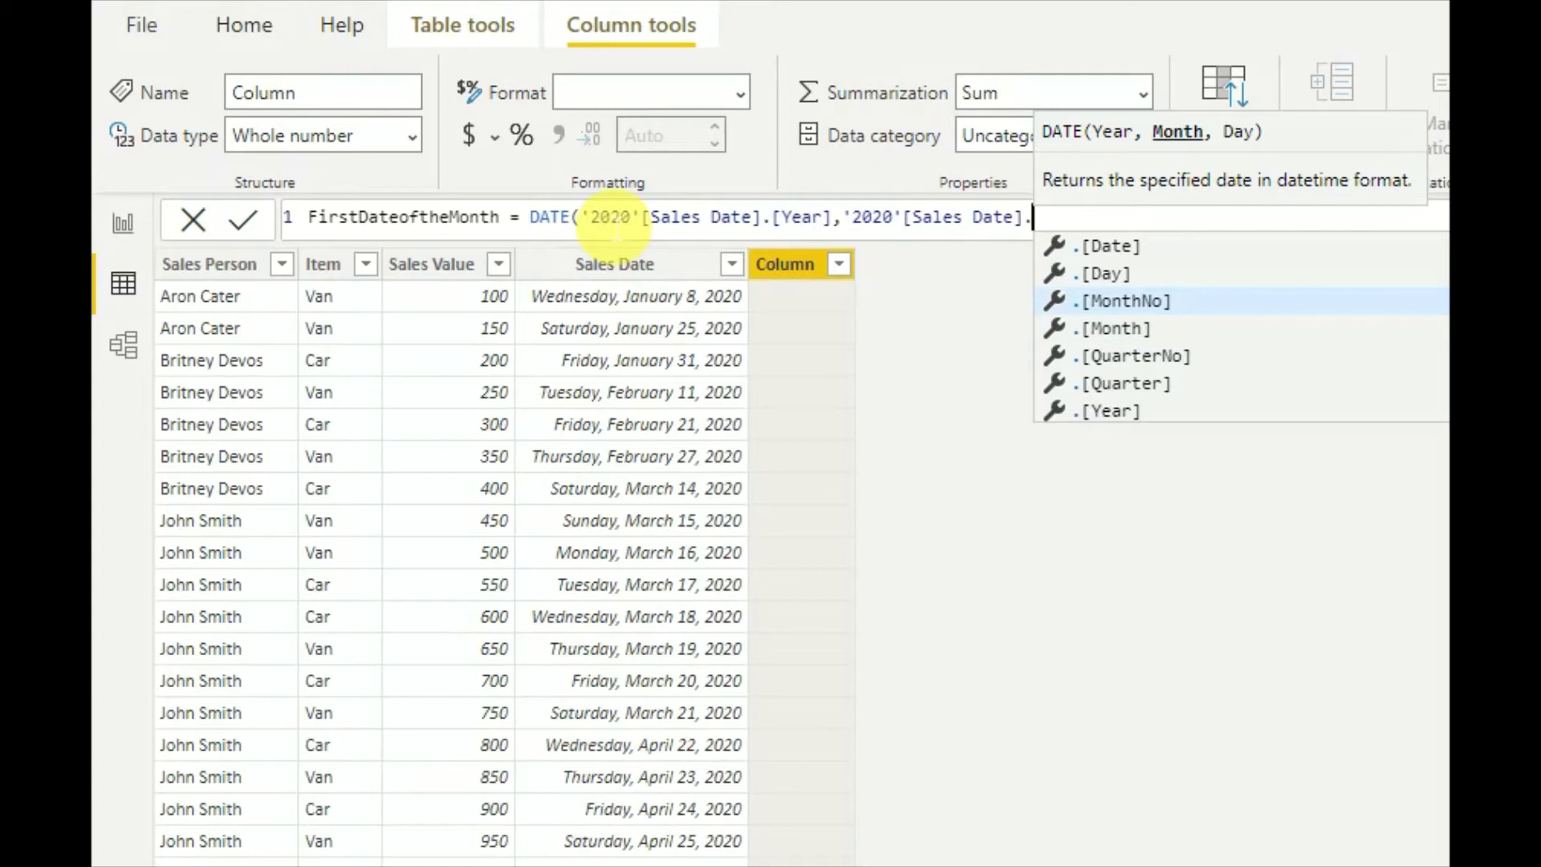
key(Tab)
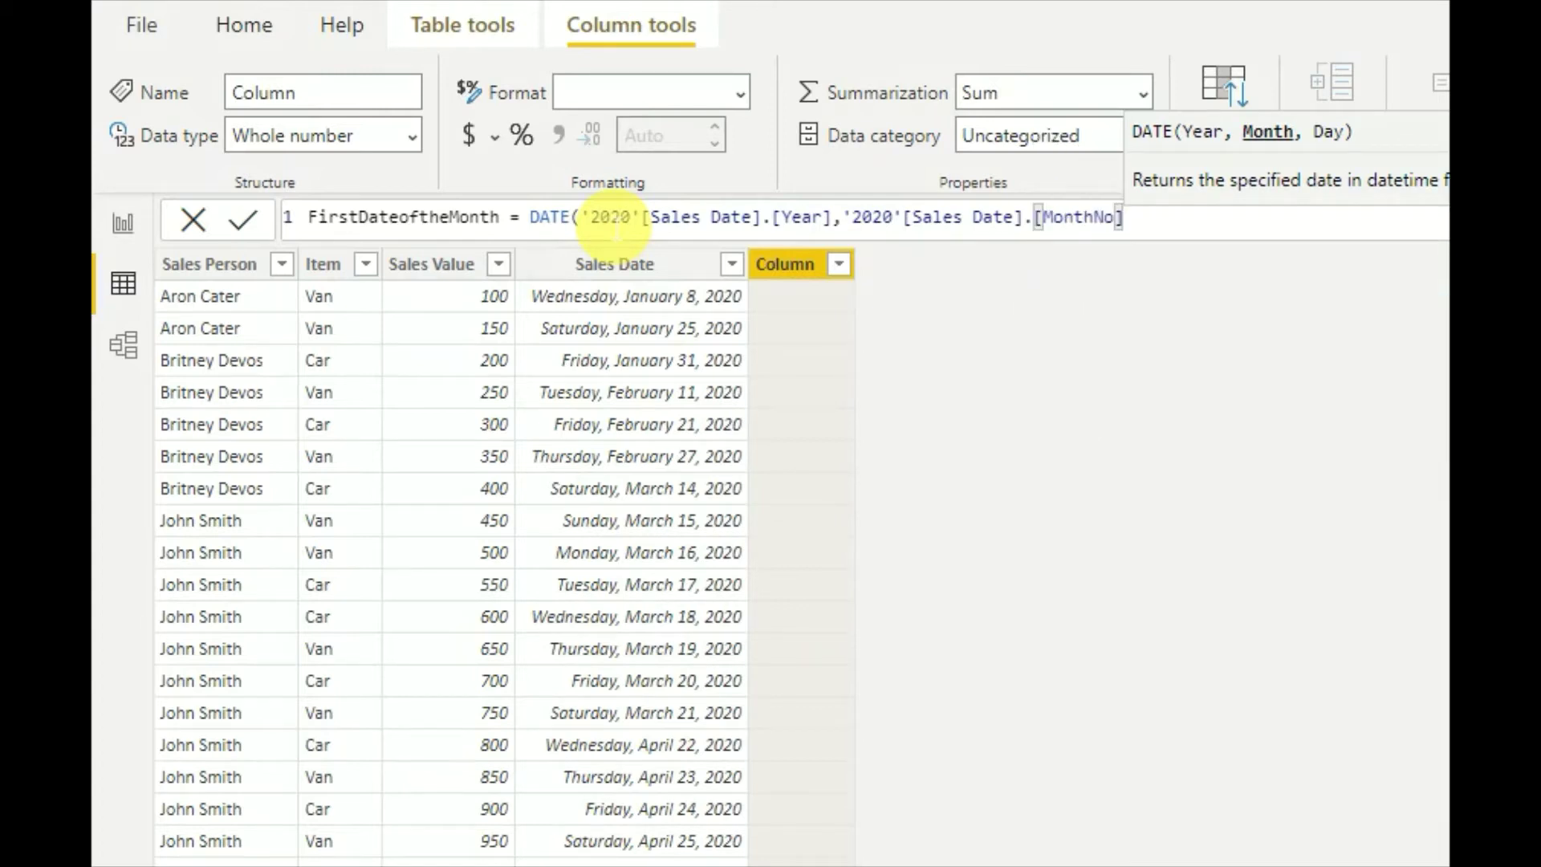
text(,)
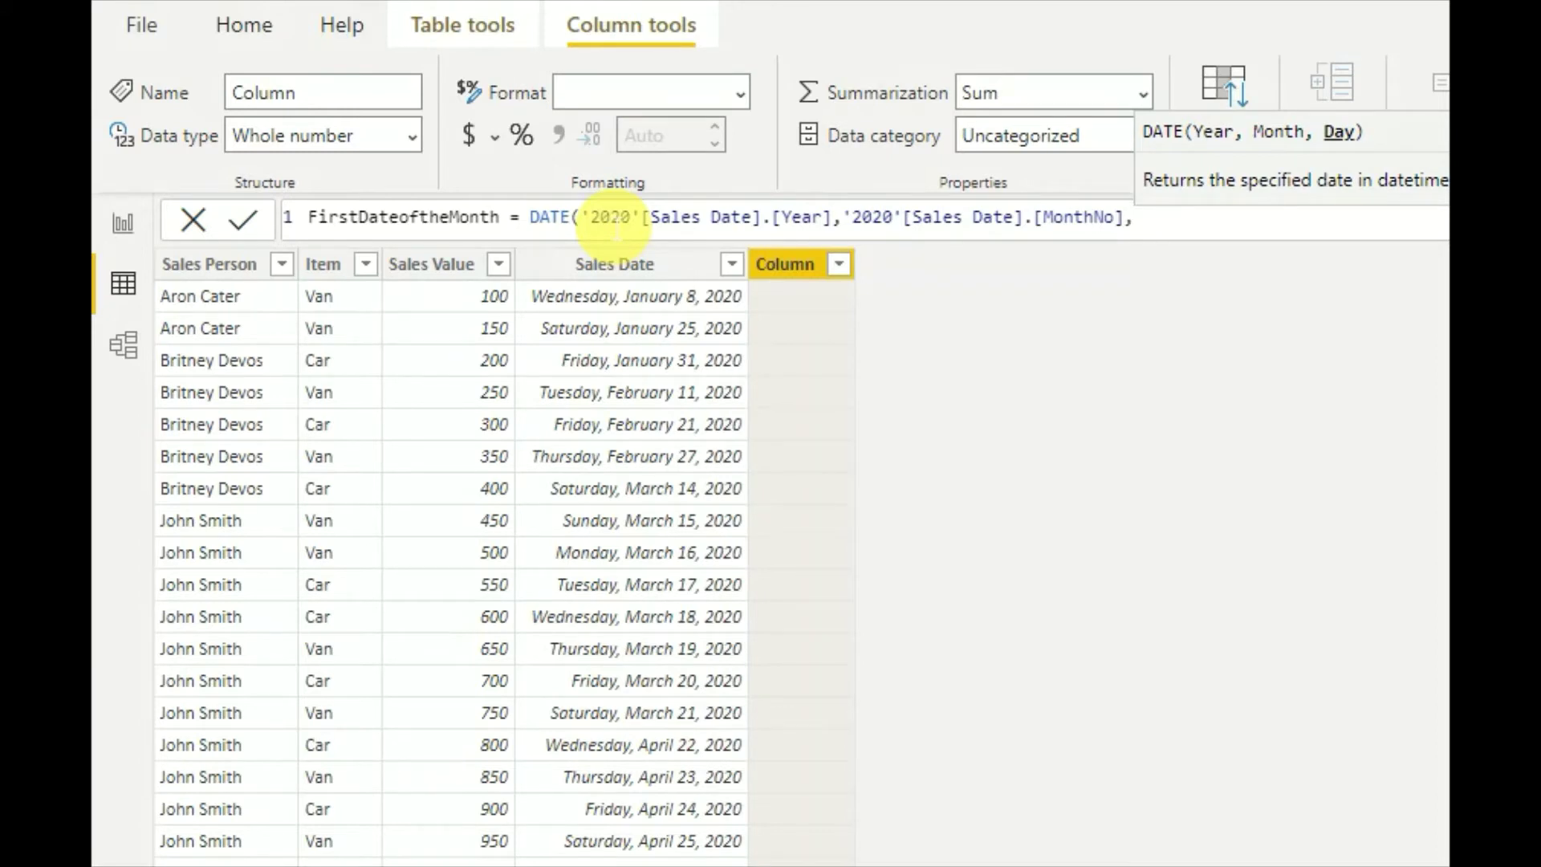
text(1)
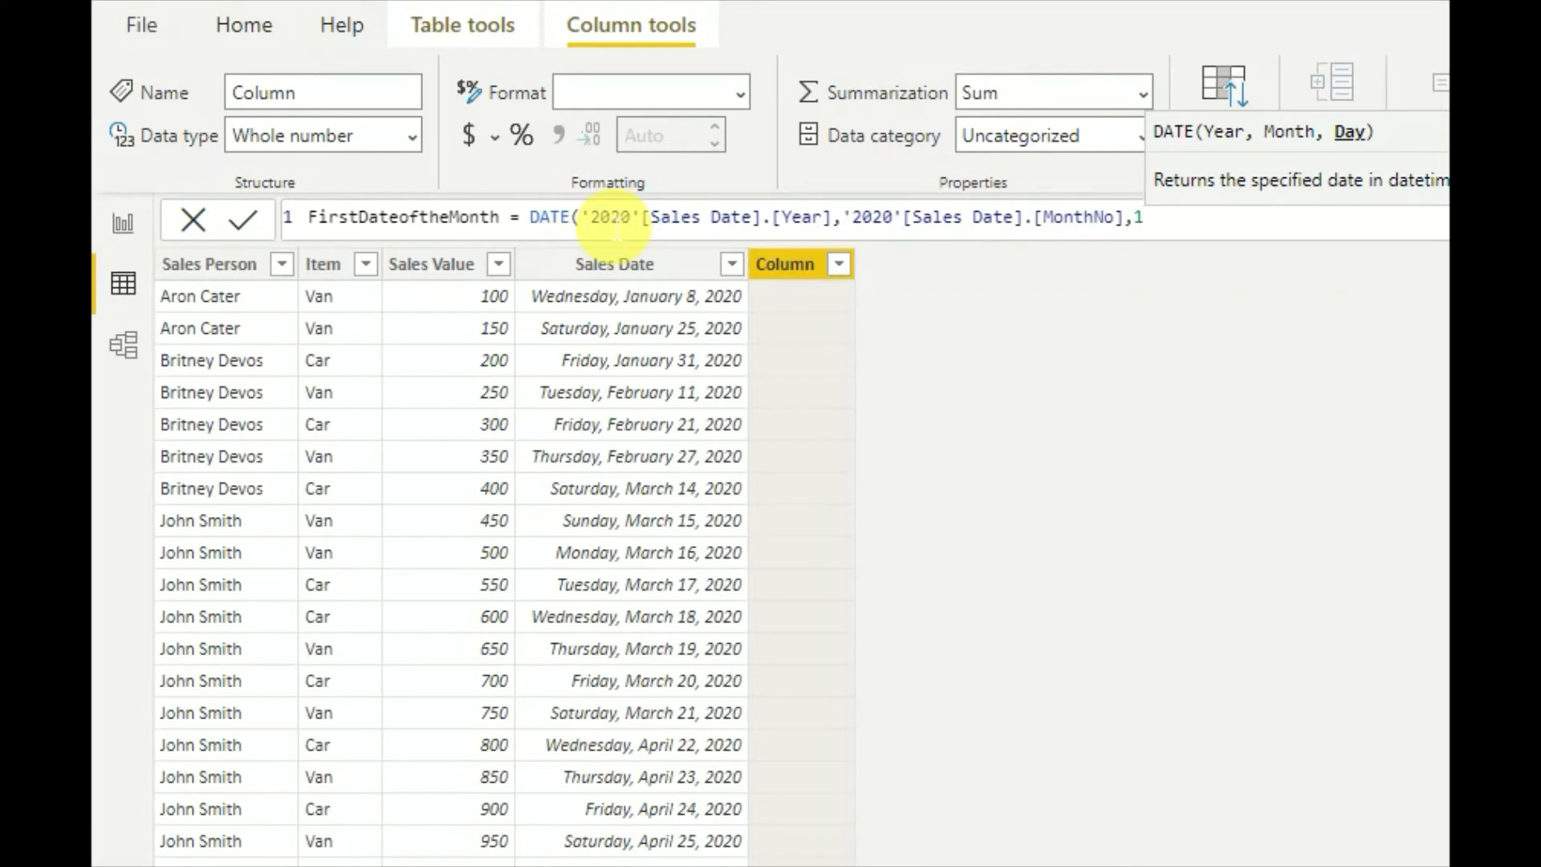
text())
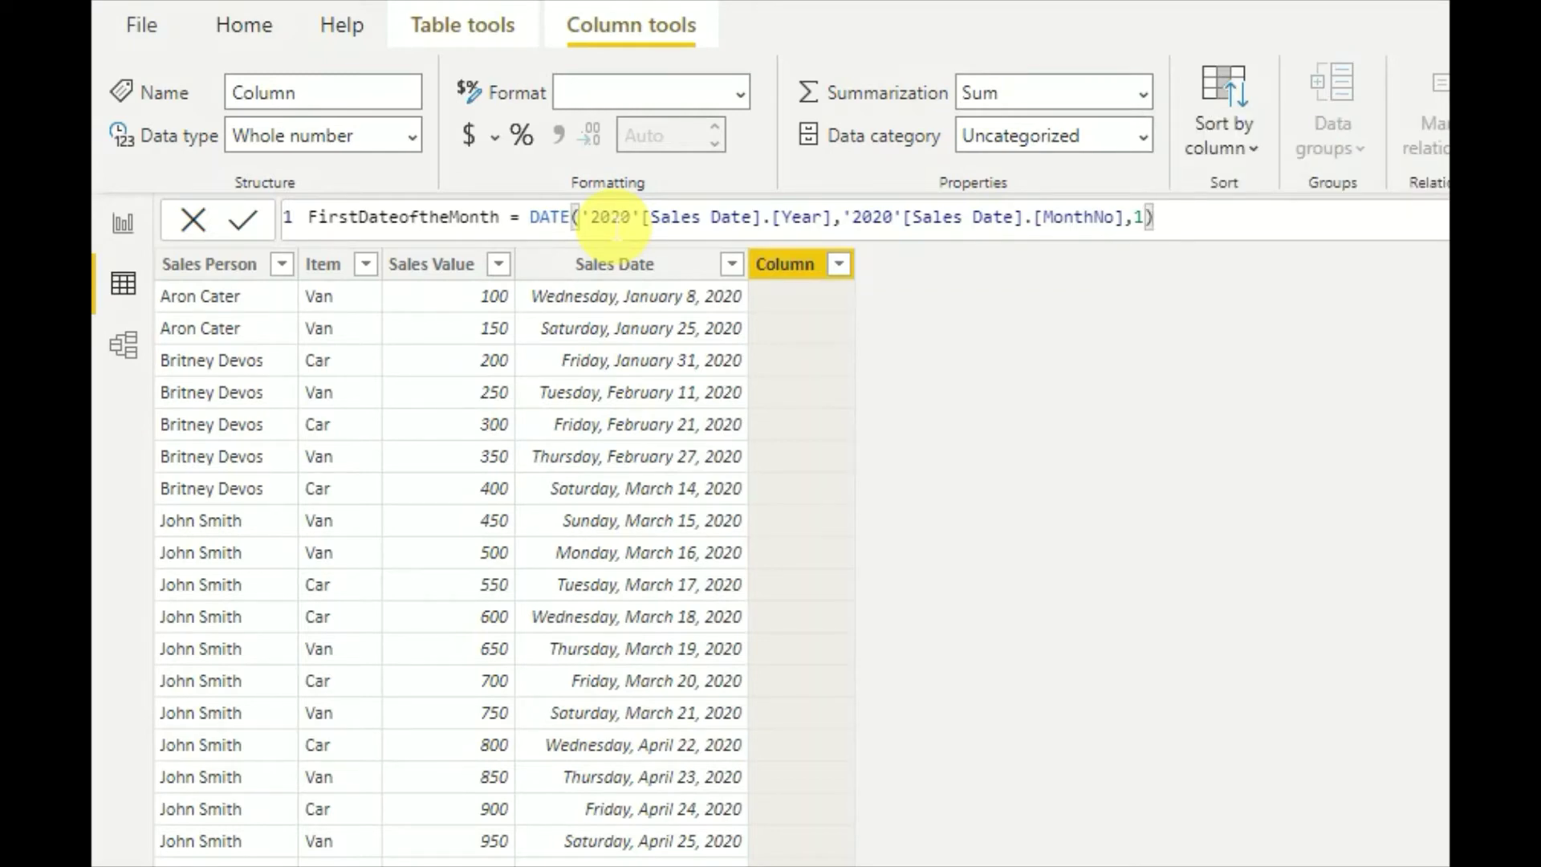
Commit the FirstDateoftheMonth DATE formula to fill first-of-month dates like 2020-01-01
key(Return)
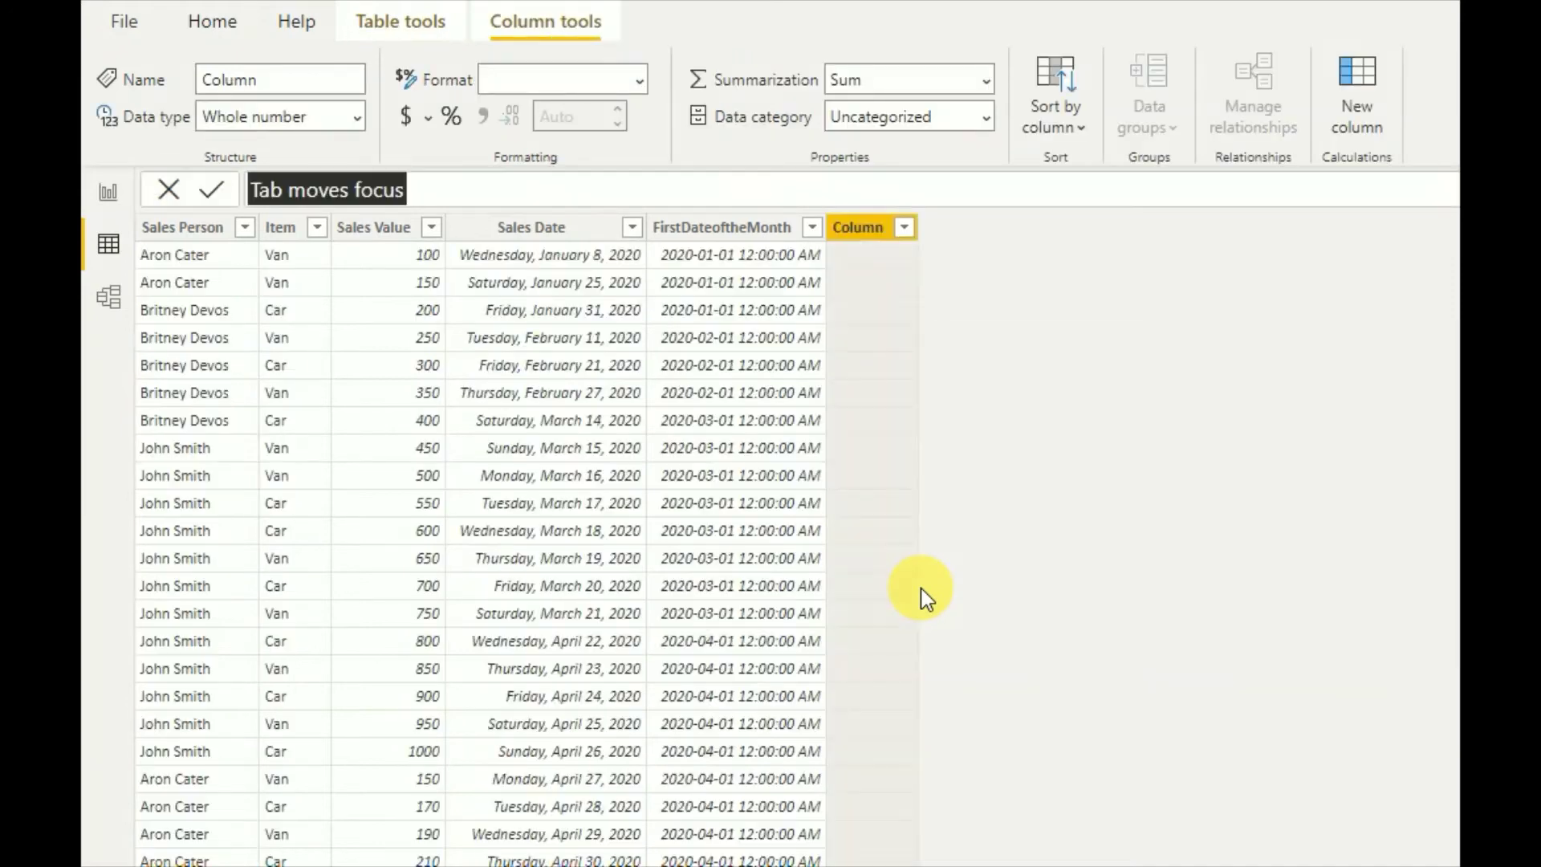
Rename the new column to FirstDayoftheMonth and begin a FORMAT formula
double_click(305, 187)
text(FirstDa)
text(yofthe)
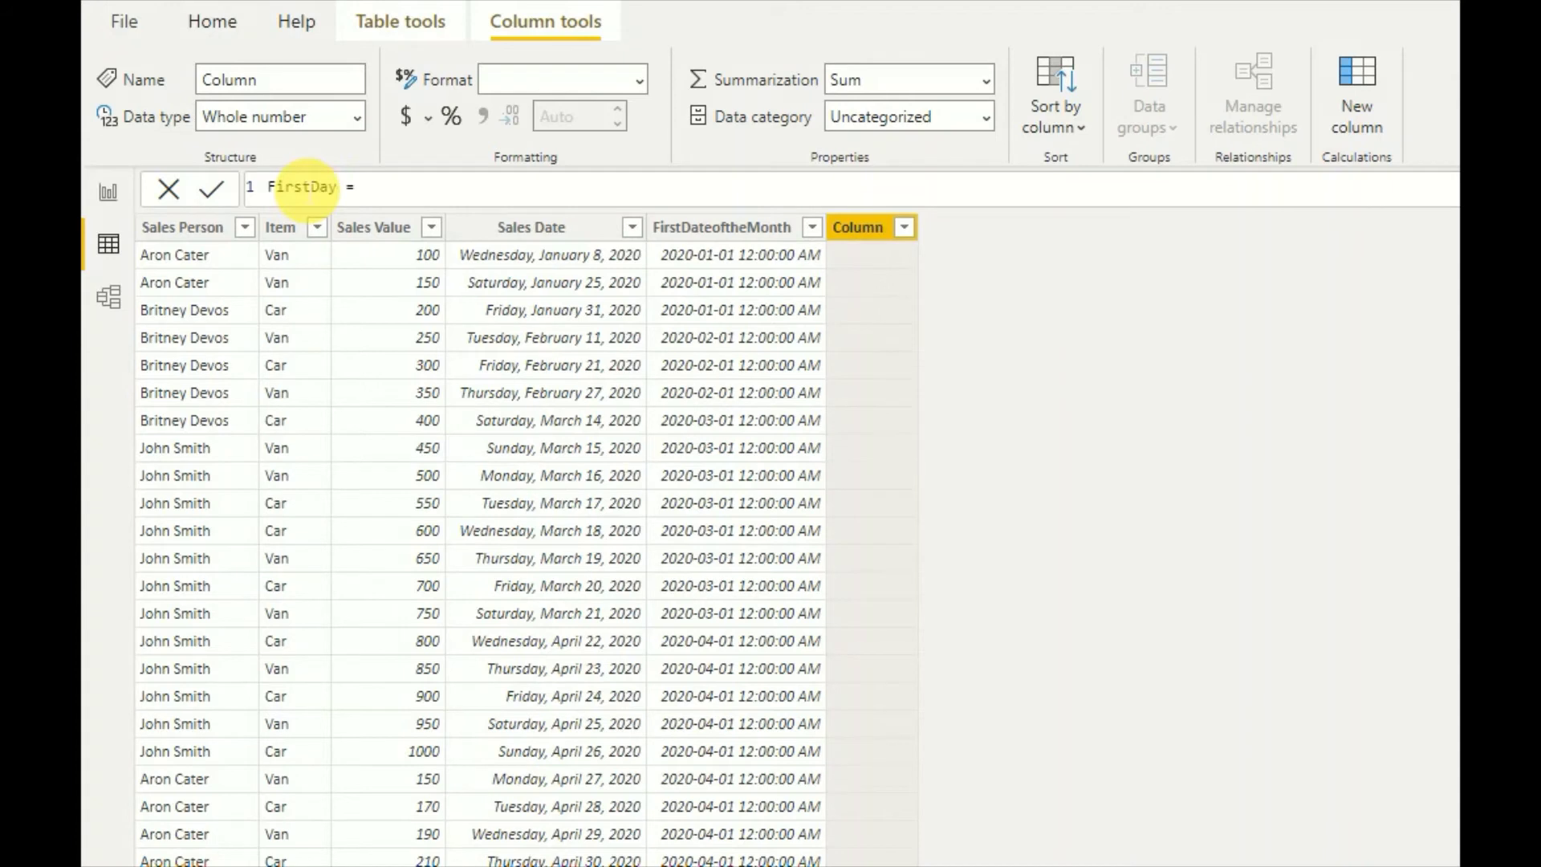
text(Month)
click(516, 196)
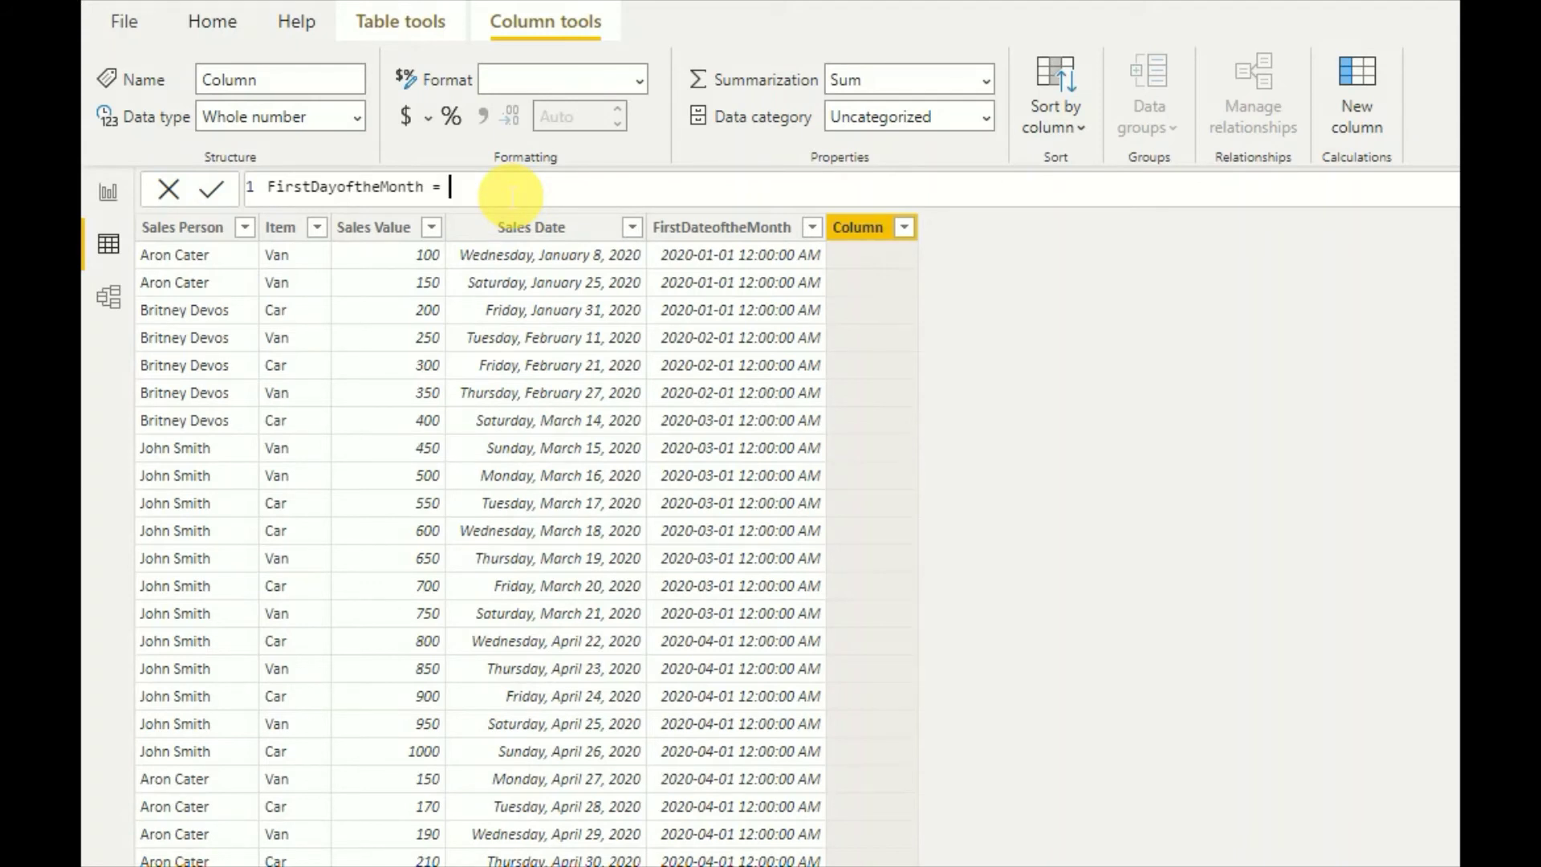
text(FOR)
key(Tab)
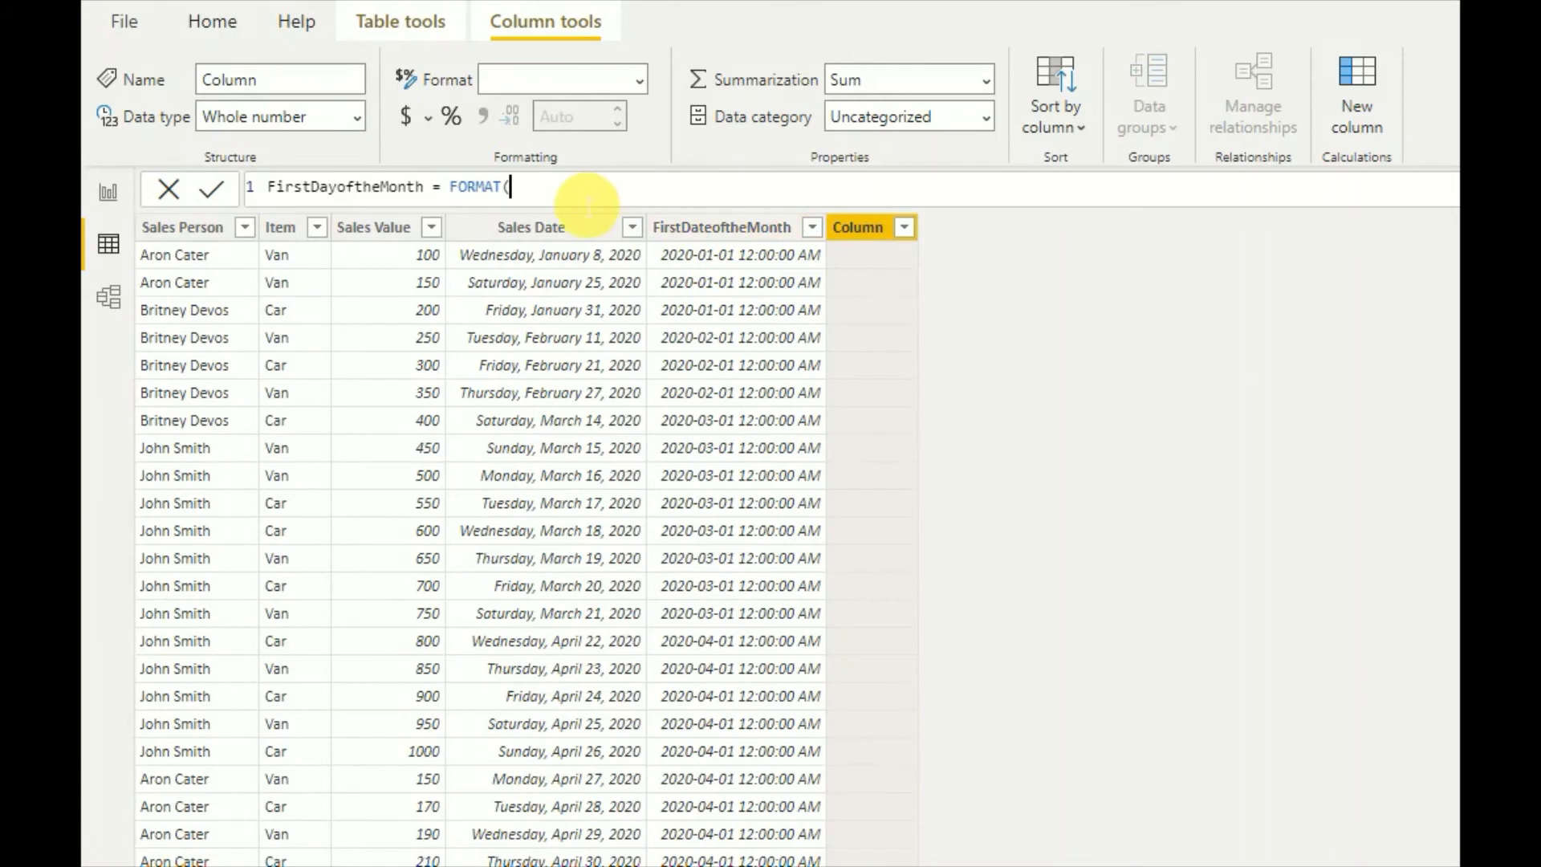
Complete FORMAT('2020'[FirstDateoftheMonth],"dddd") and commit it to show weekday names
text(First)
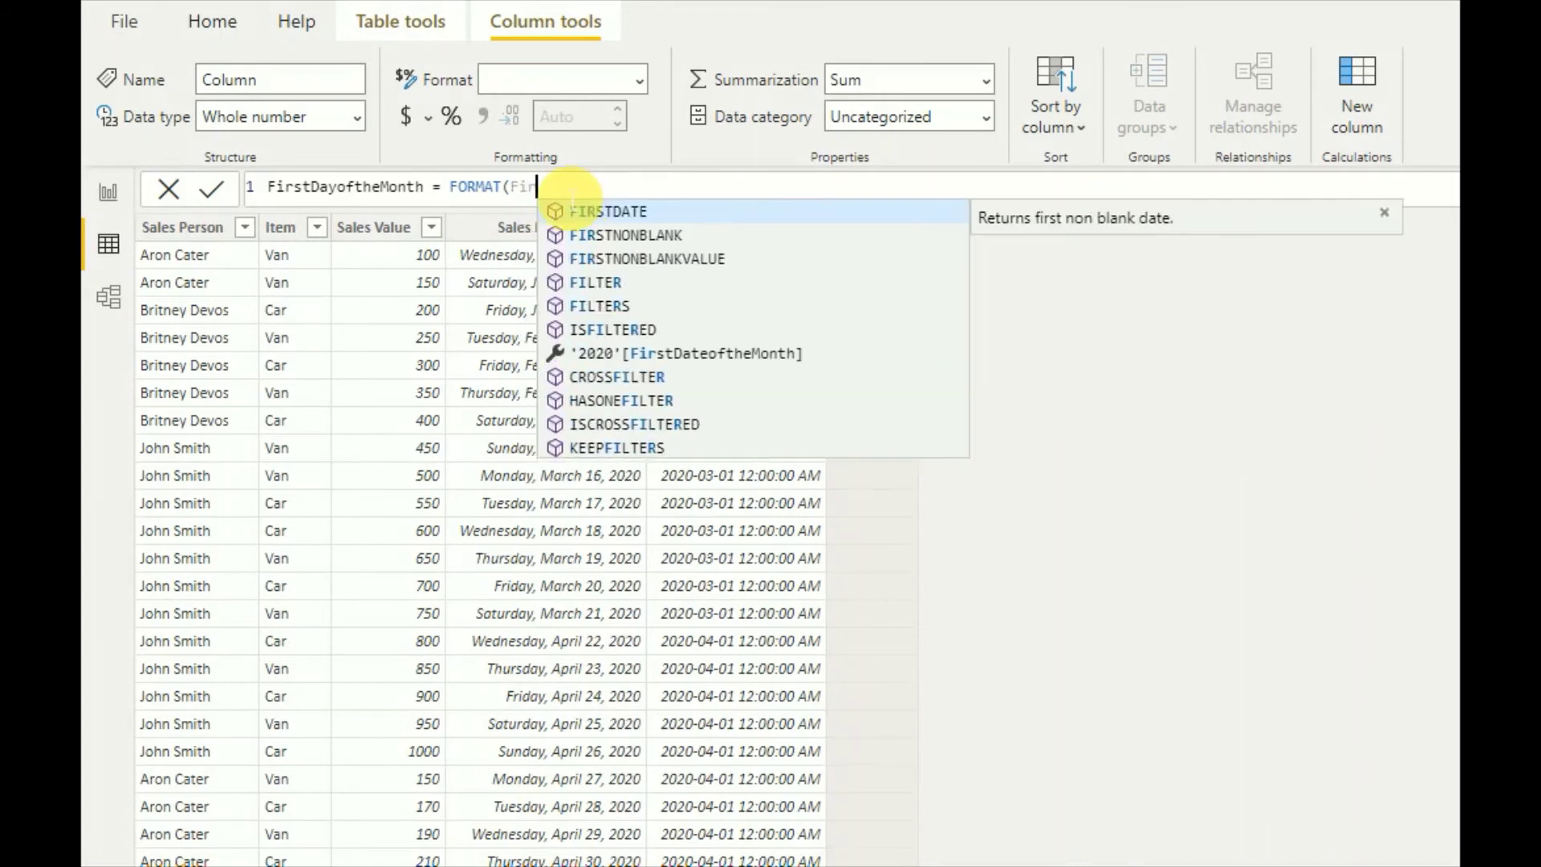
key(Tab)
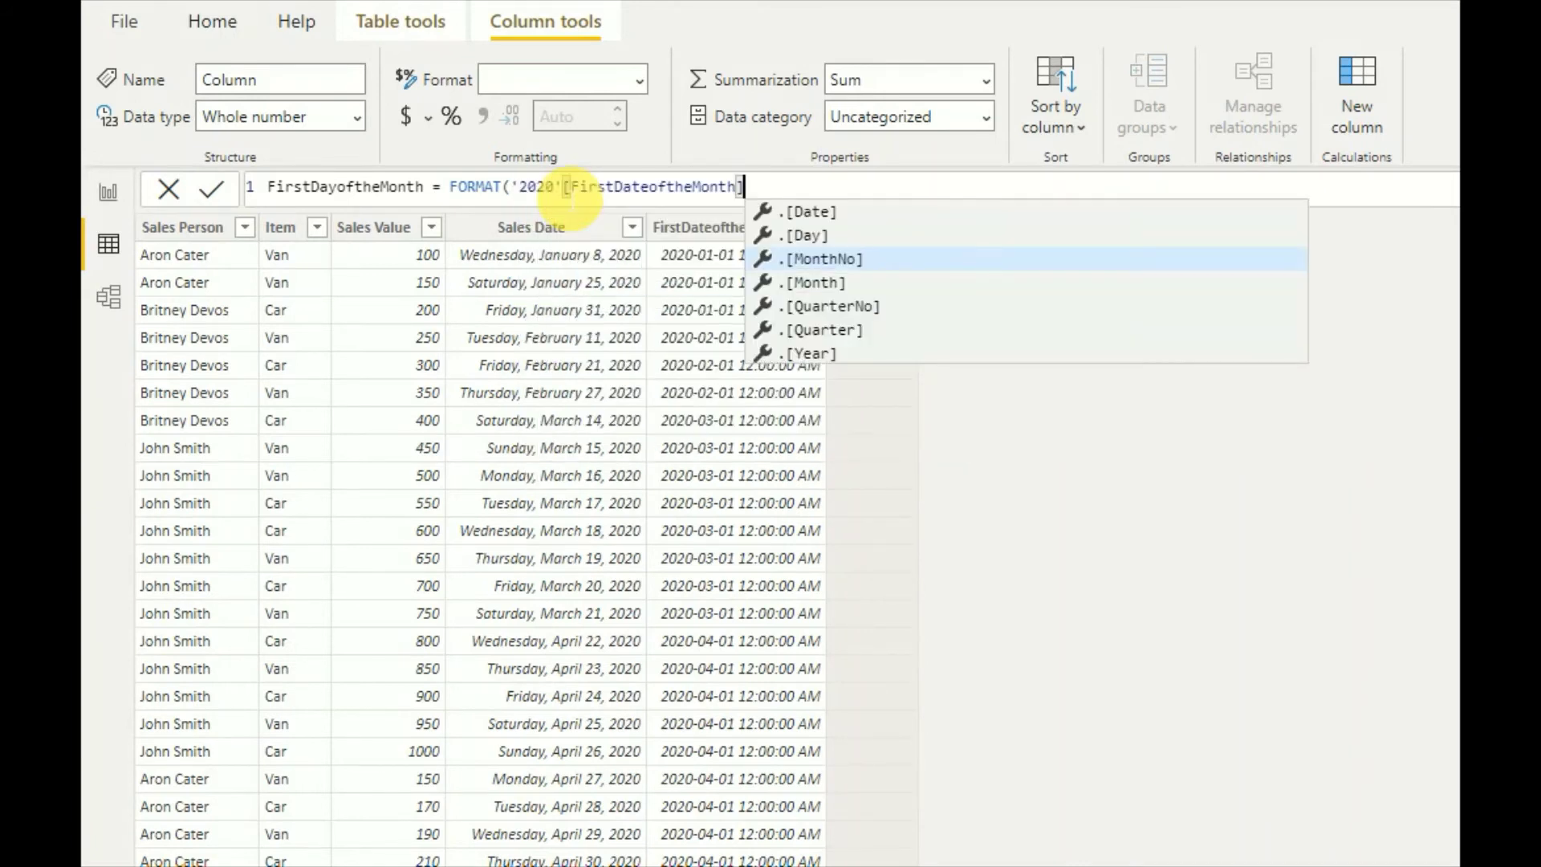
text(,)
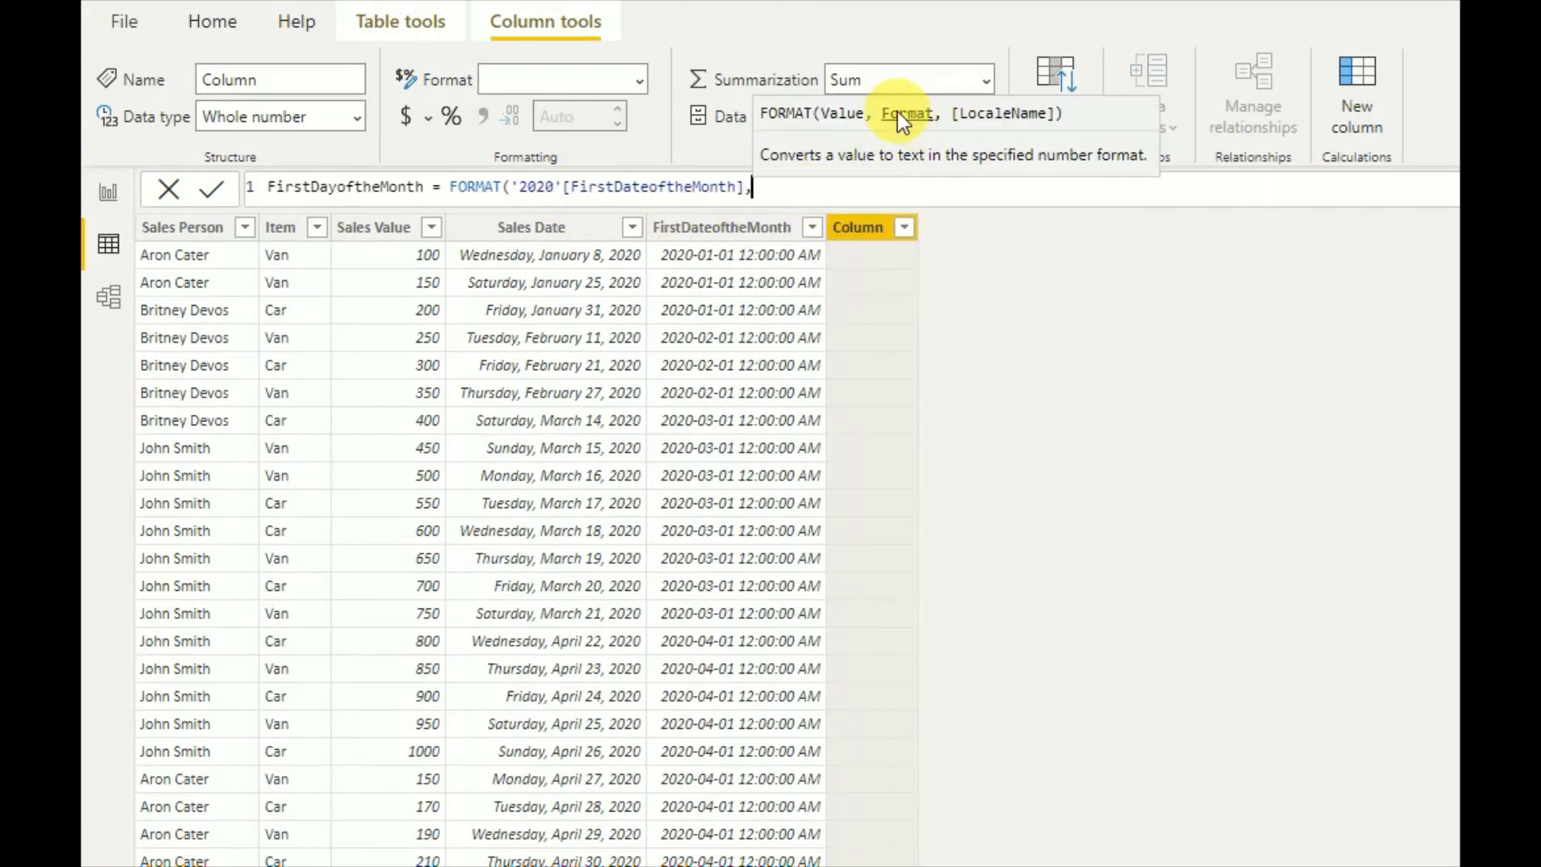
text("")
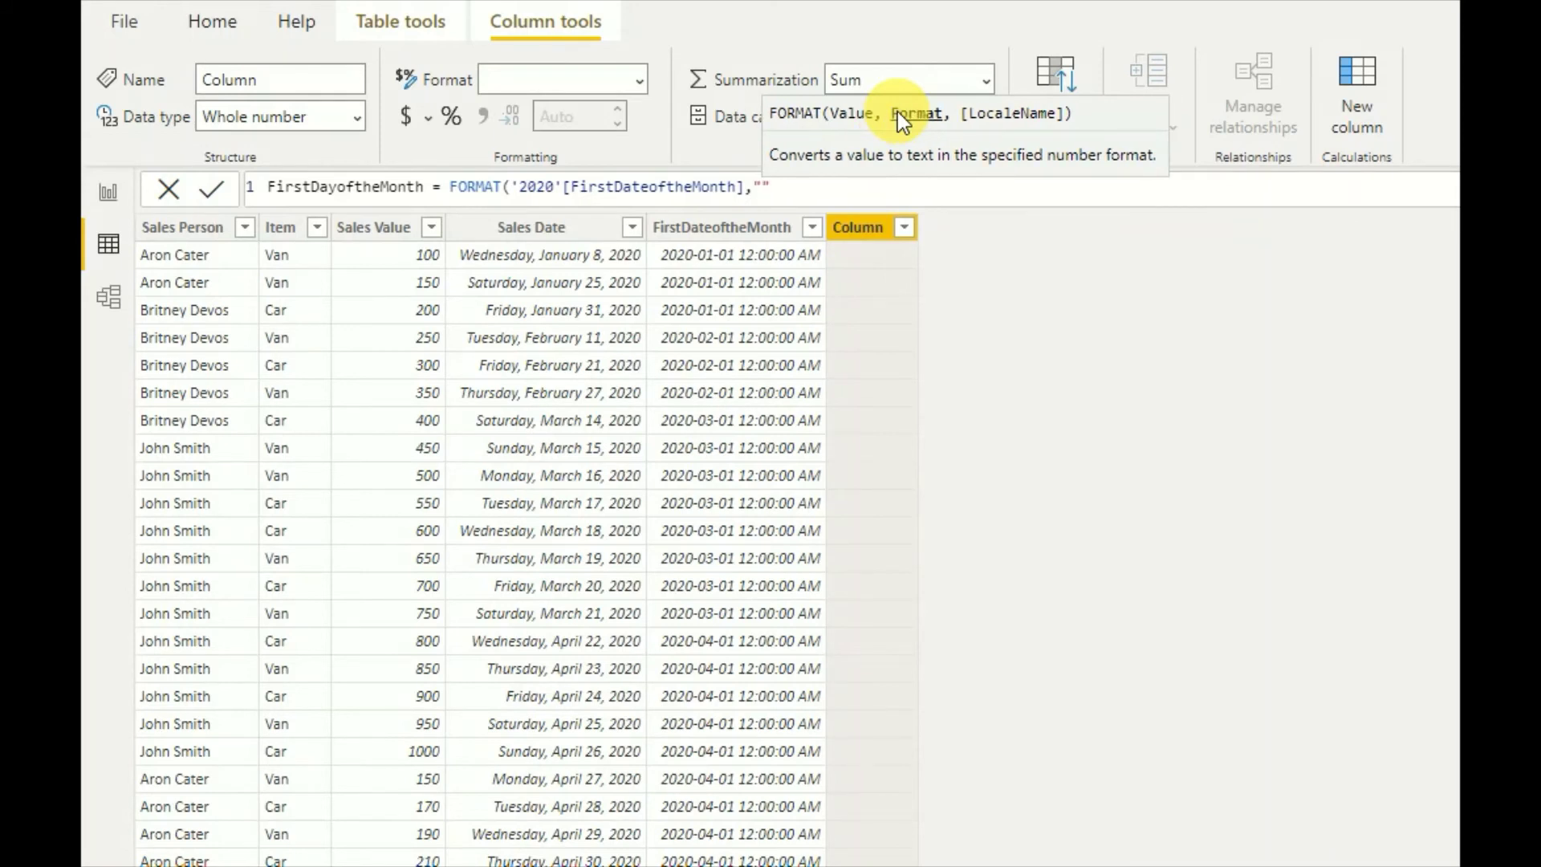
text(dddd)
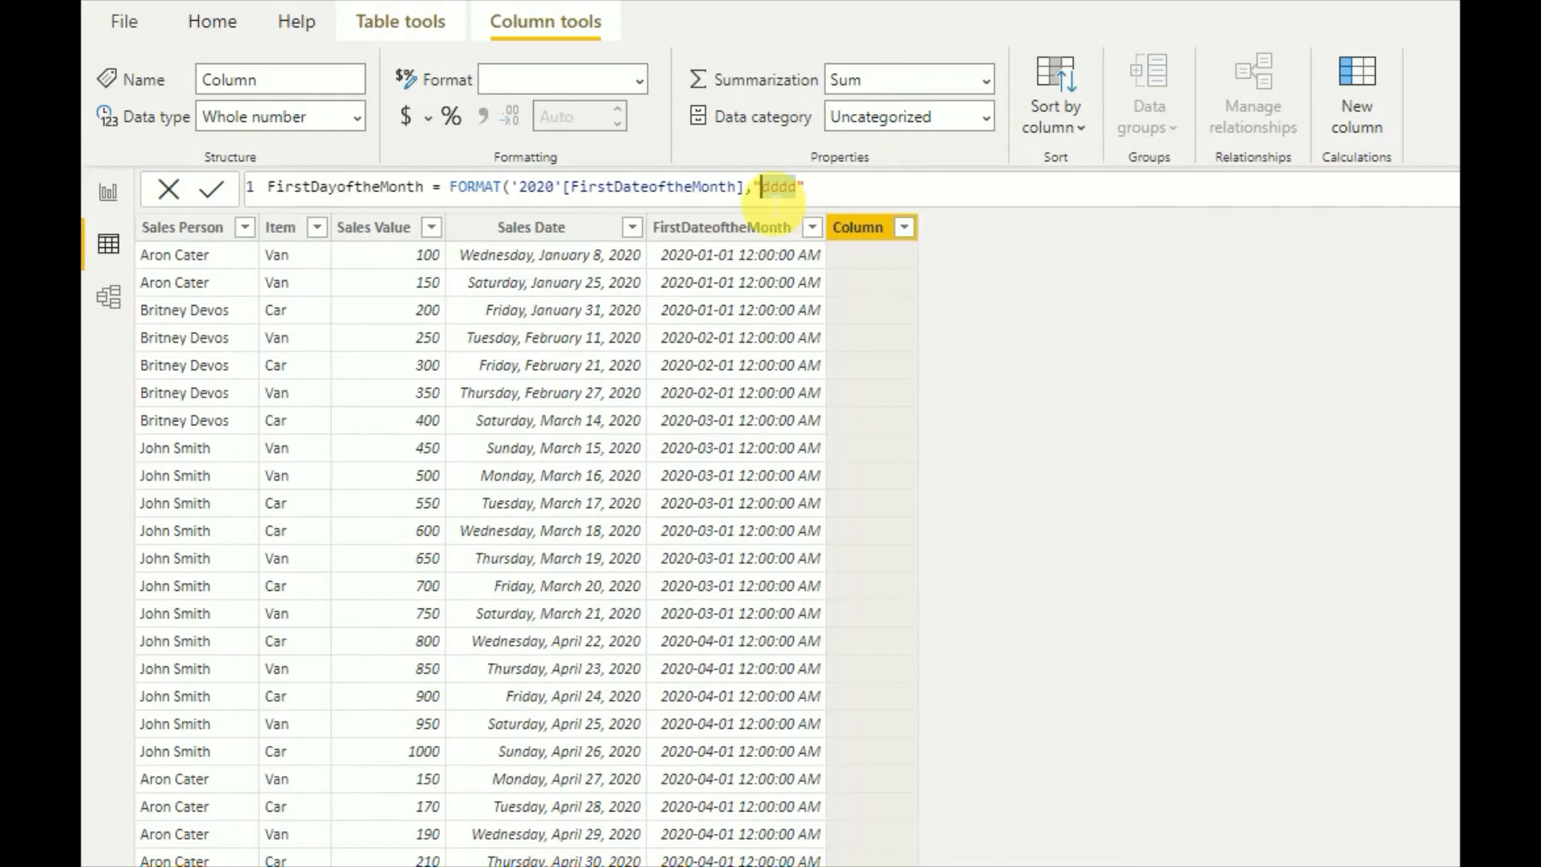
drag(761, 187, 797, 187)
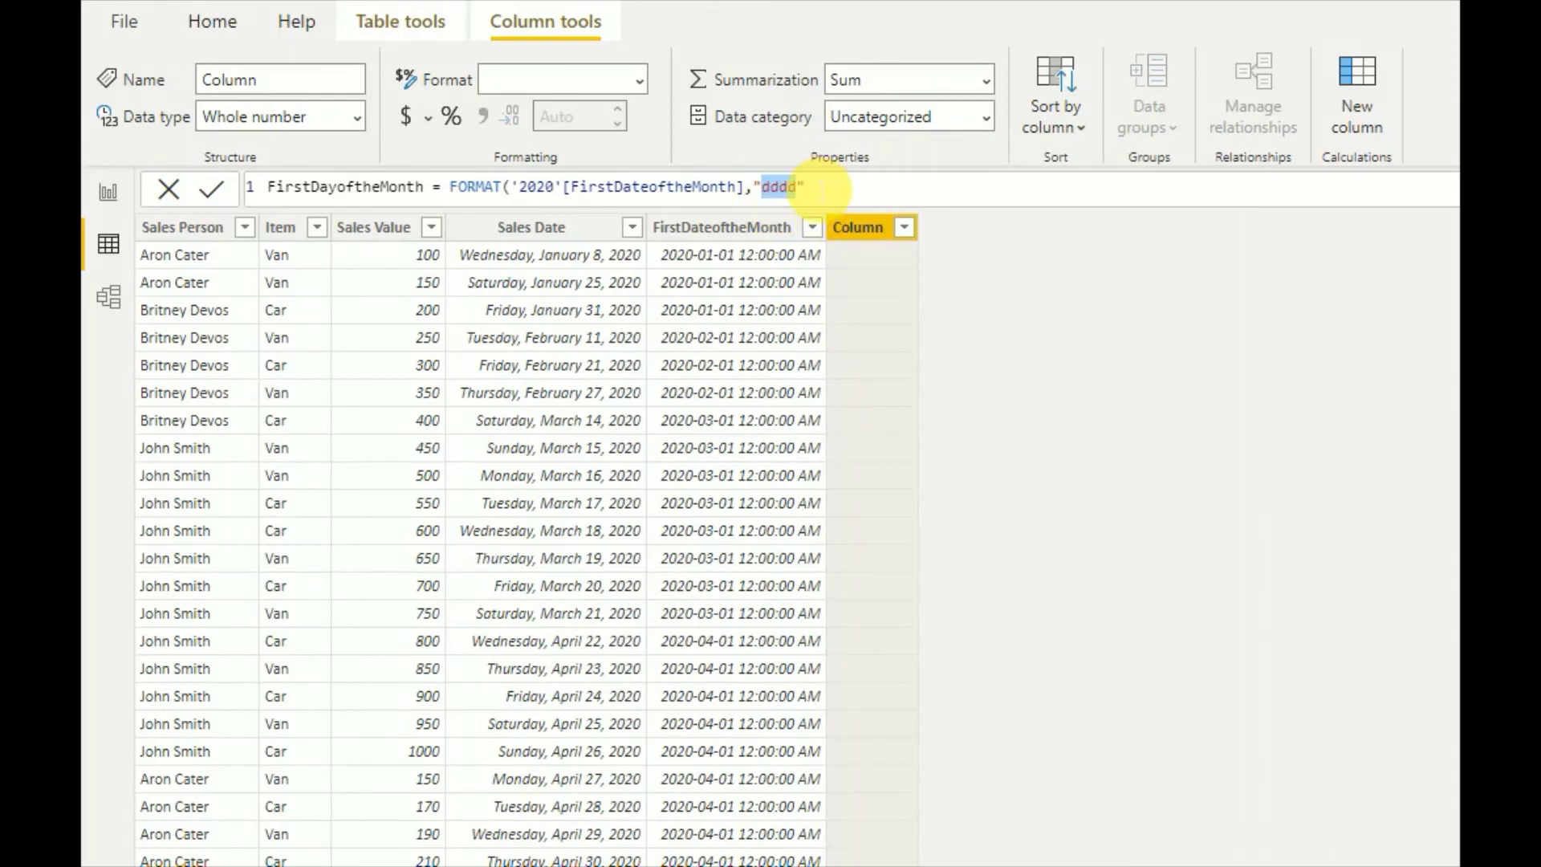
click(807, 186)
text())
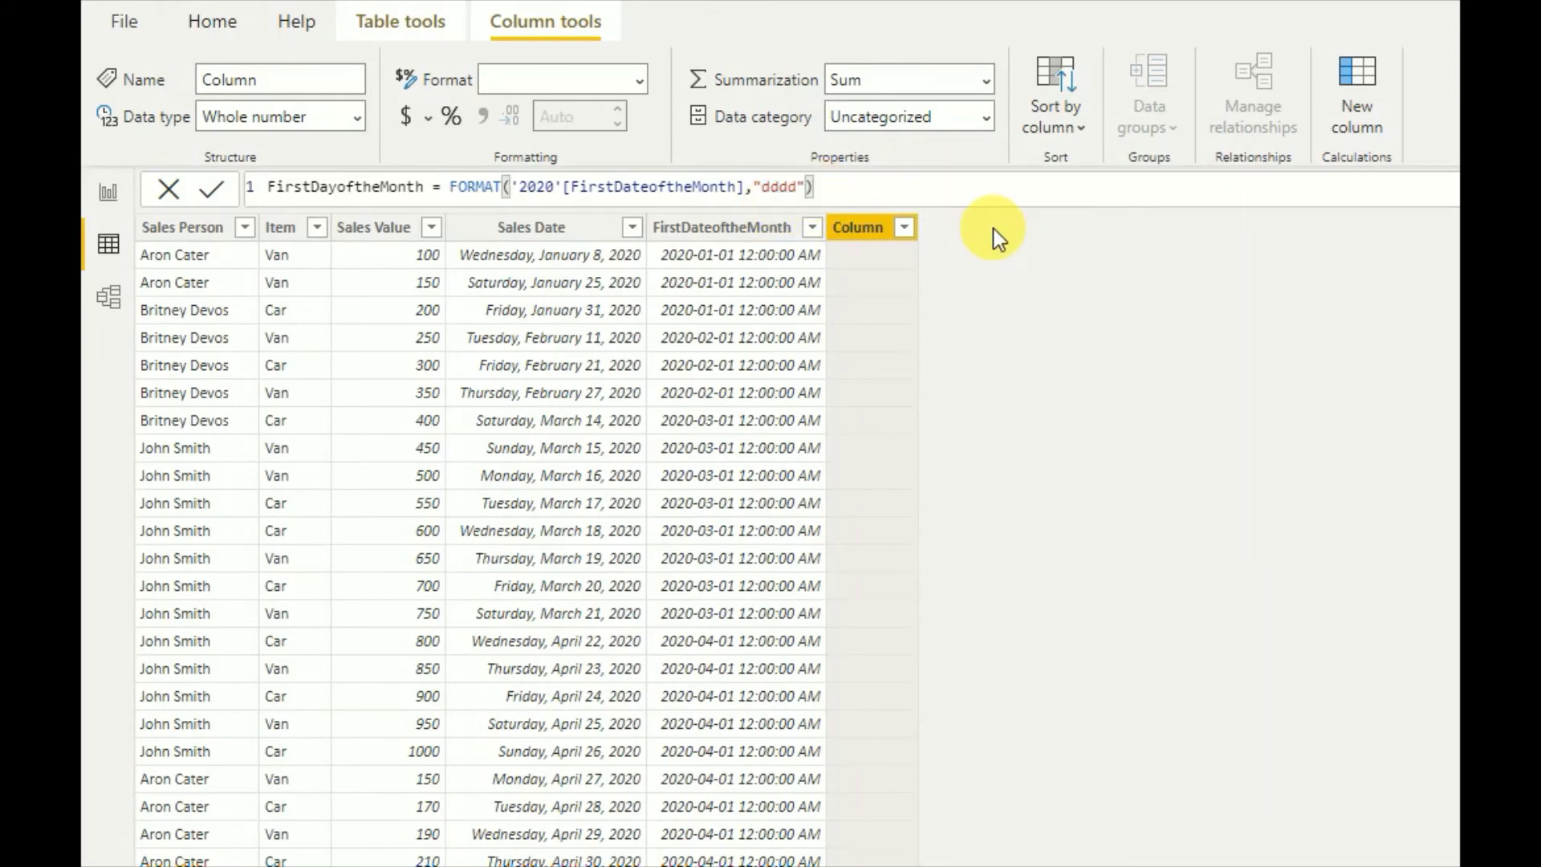
key(Return)
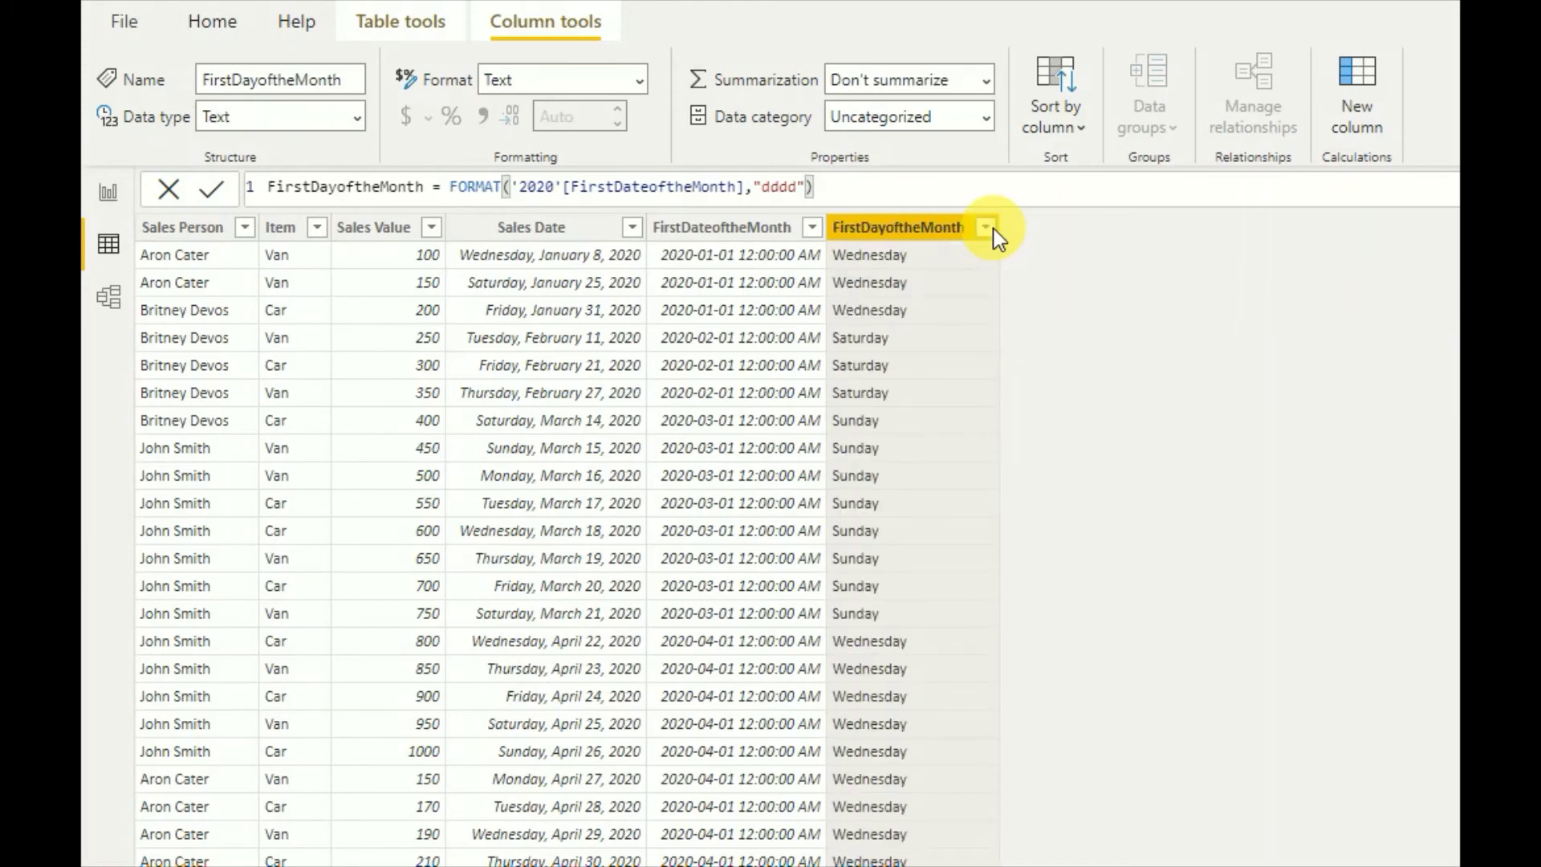
click(737, 227)
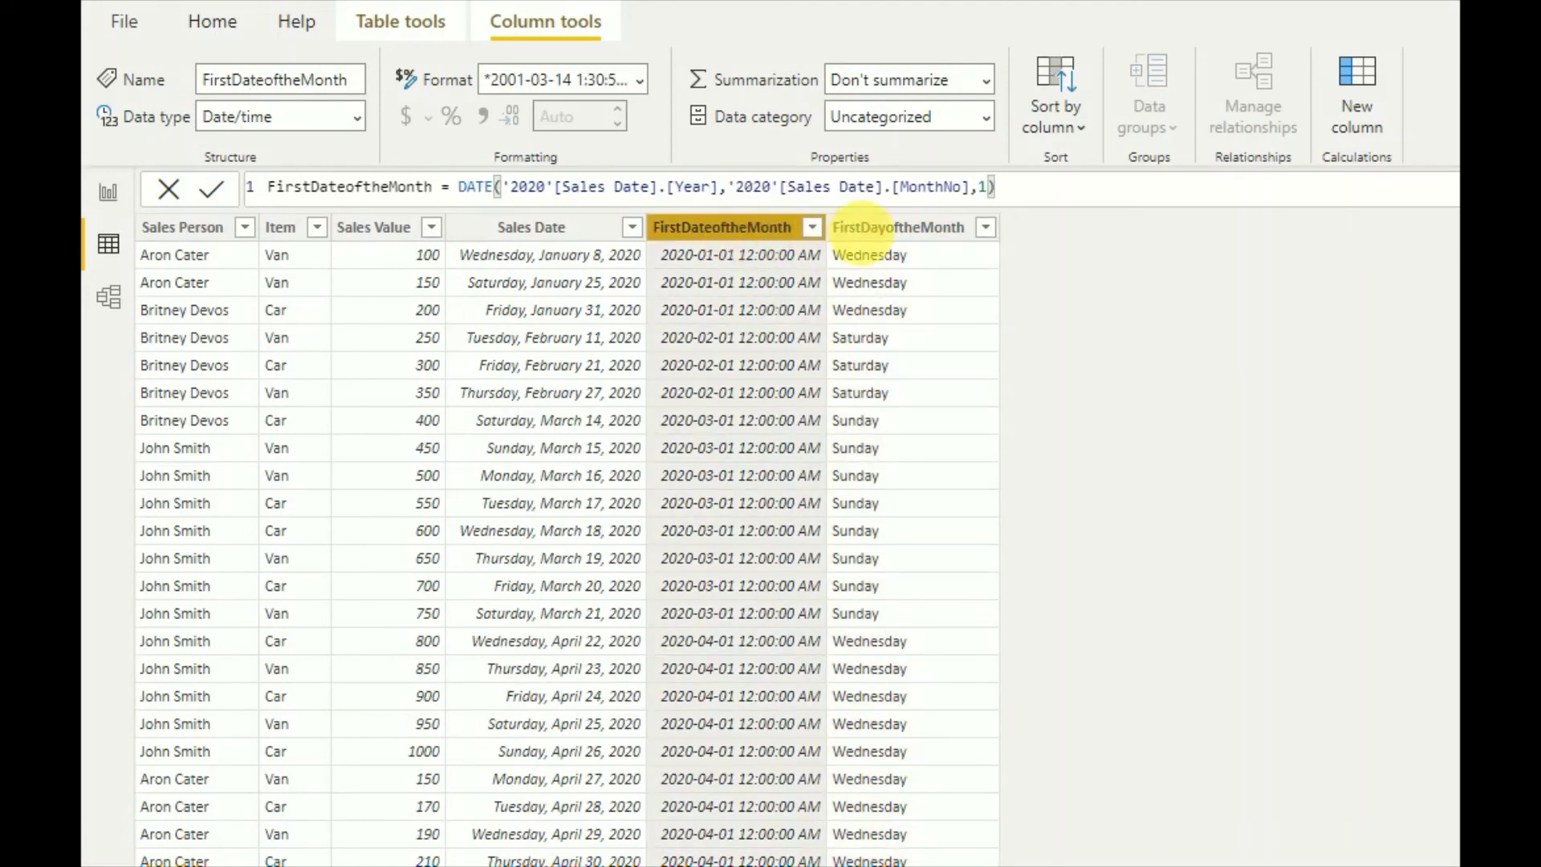
click(907, 233)
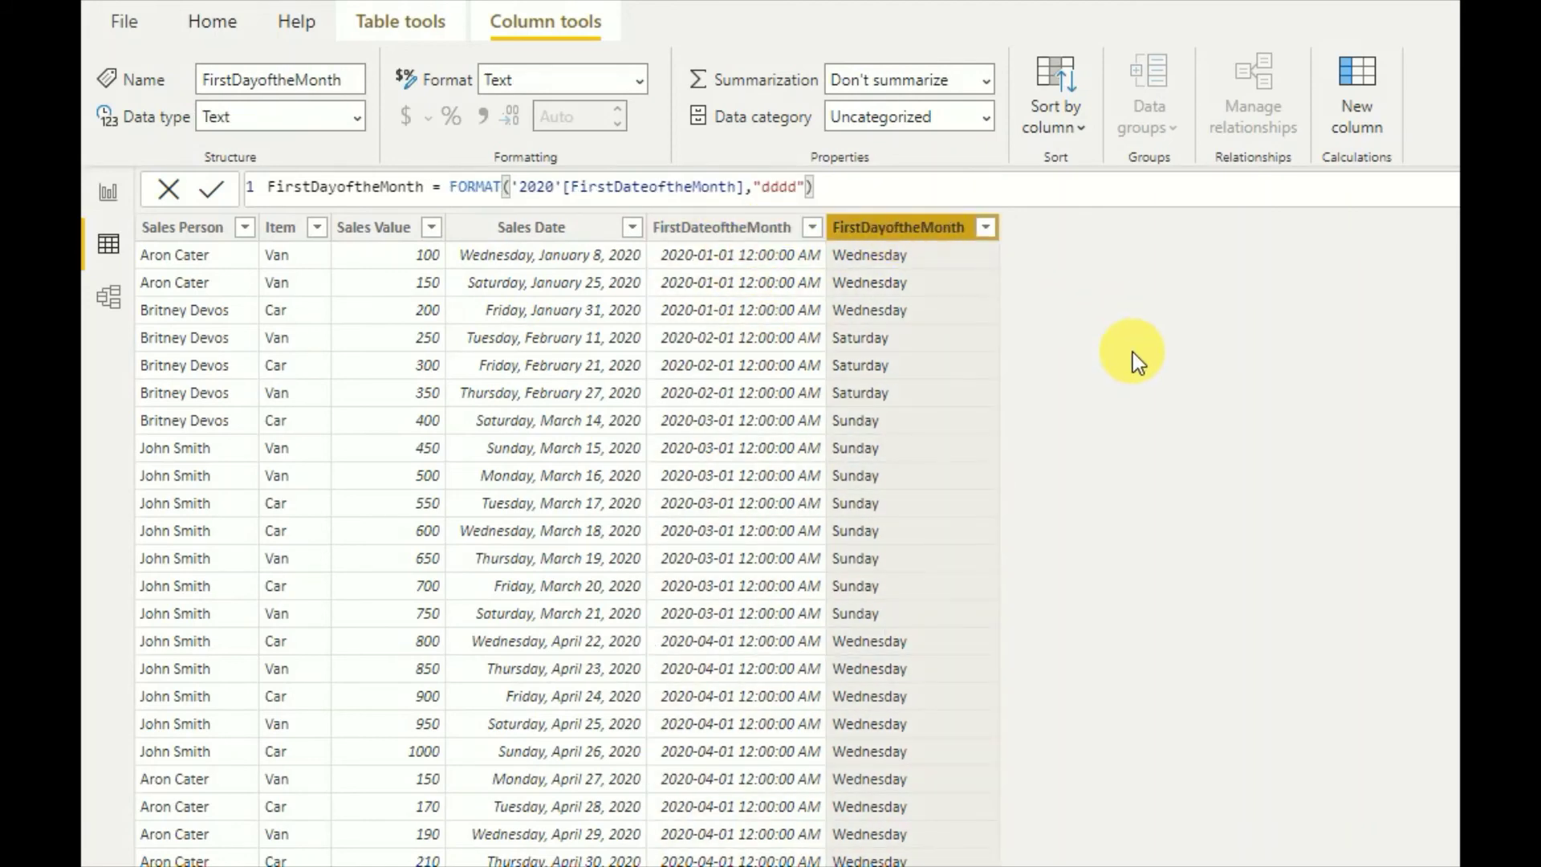
click(529, 191)
drag(512, 186, 743, 184)
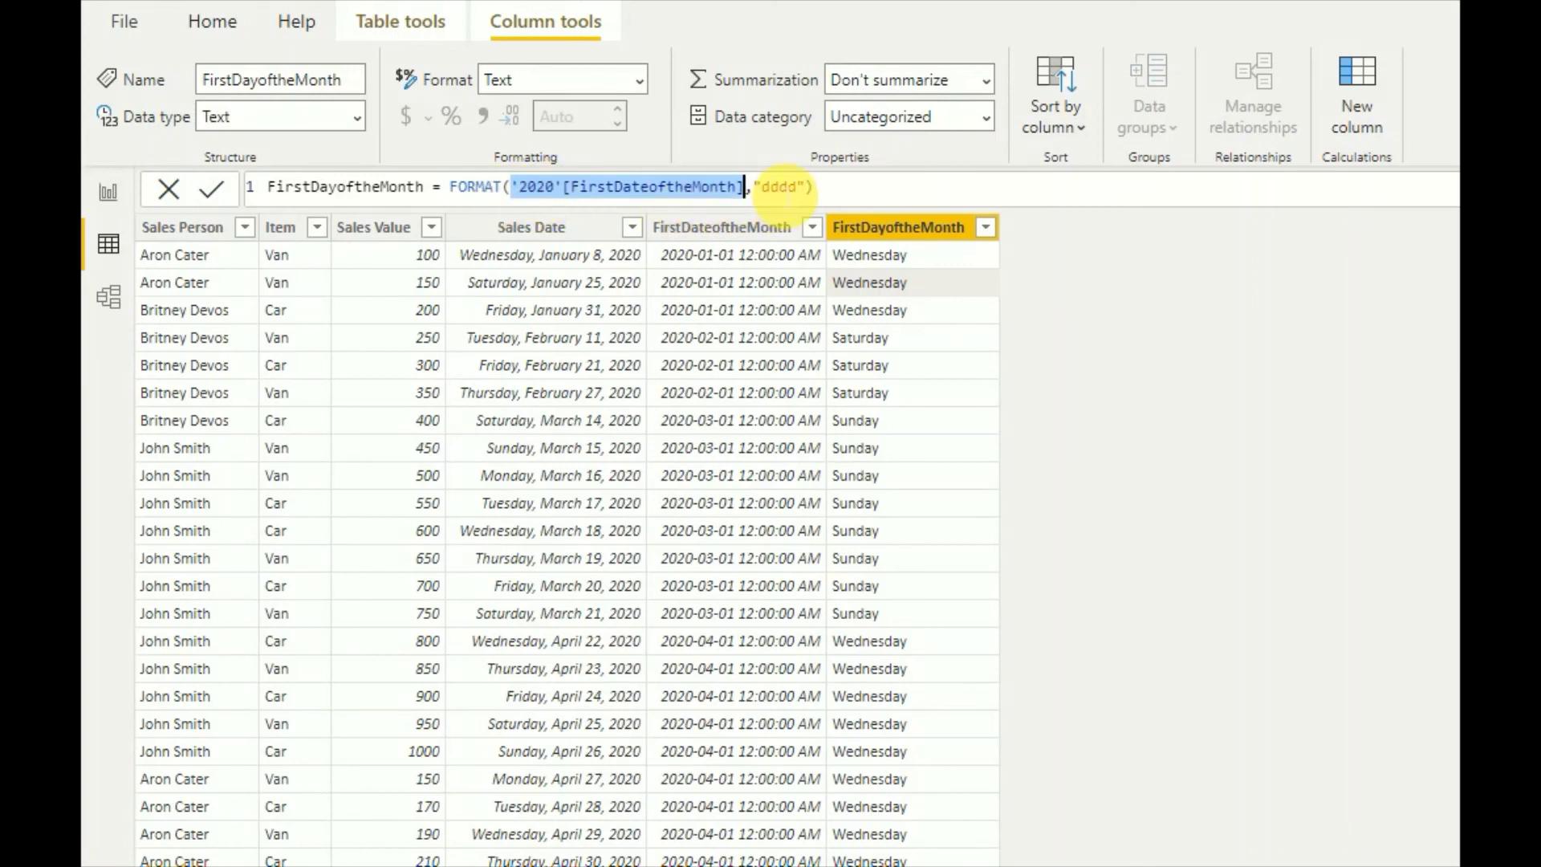
double_click(778, 186)
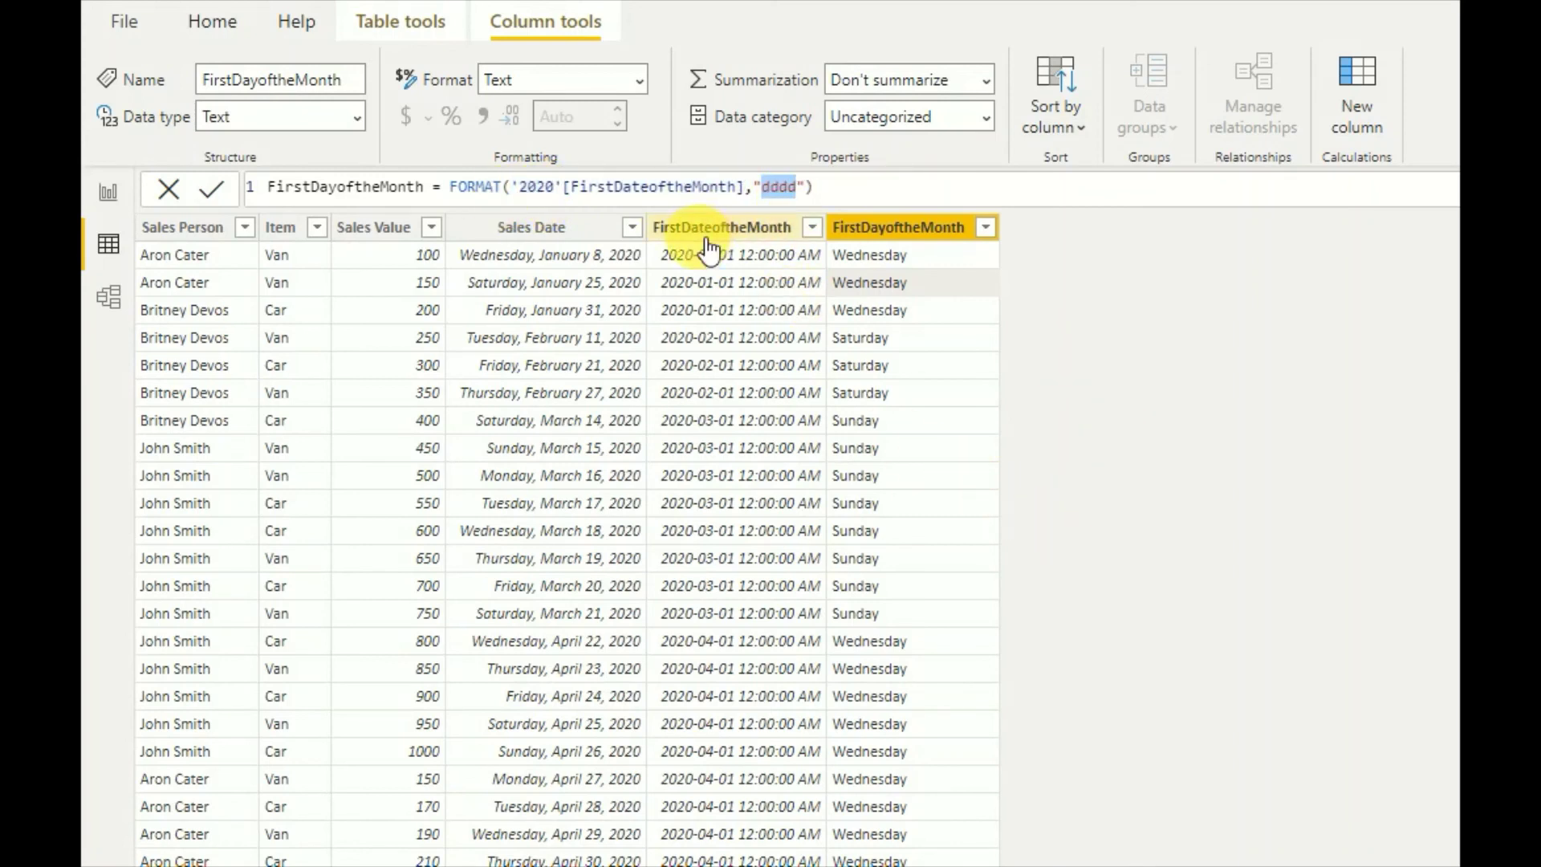